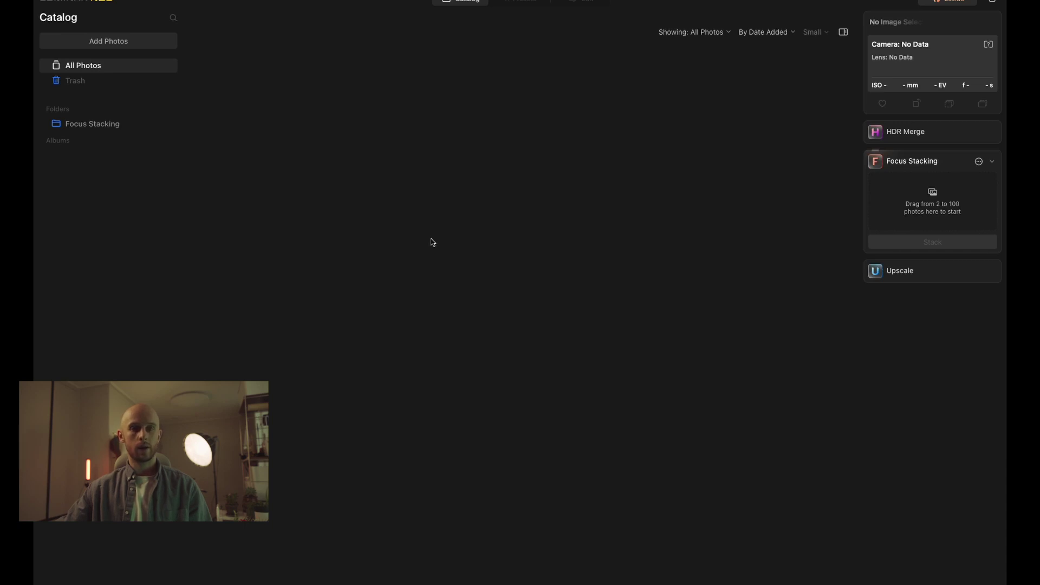
Step: Import the rainy street photo DSC08535.ARW and open it in the Edit workspace
{"action": "left_click", "coordinate": [132, 44]}
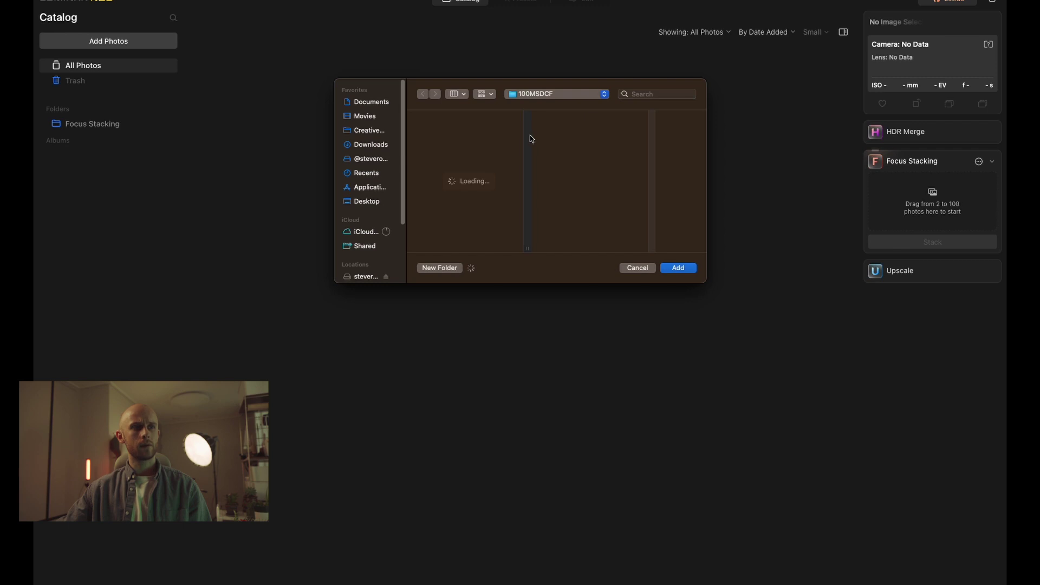
{"action": "scroll", "coordinate": [492, 202], "scroll_direction": "down", "scroll_amount": 10}
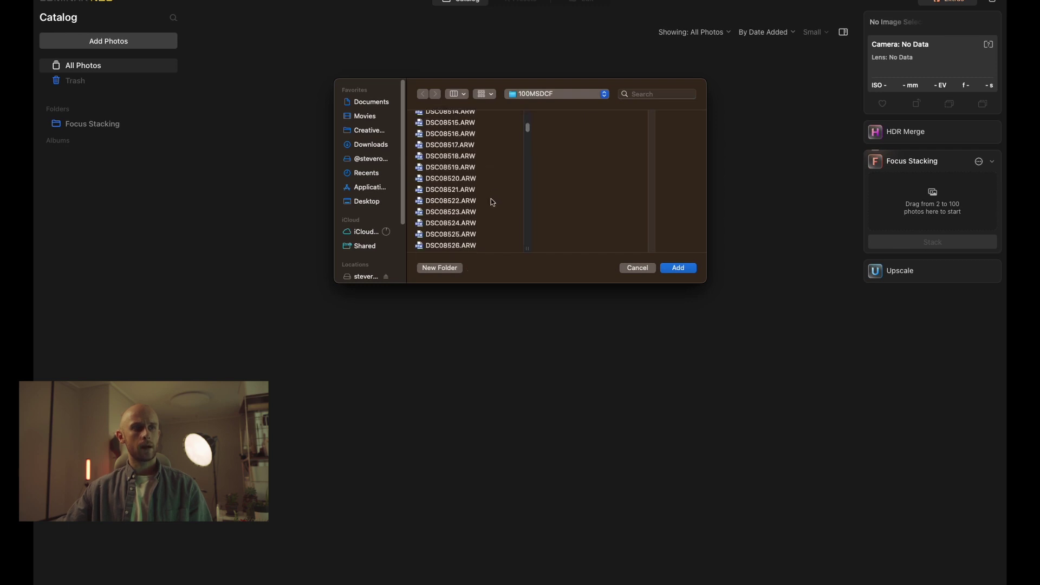
{"action": "scroll", "coordinate": [491, 202], "scroll_direction": "up", "scroll_amount": 4}
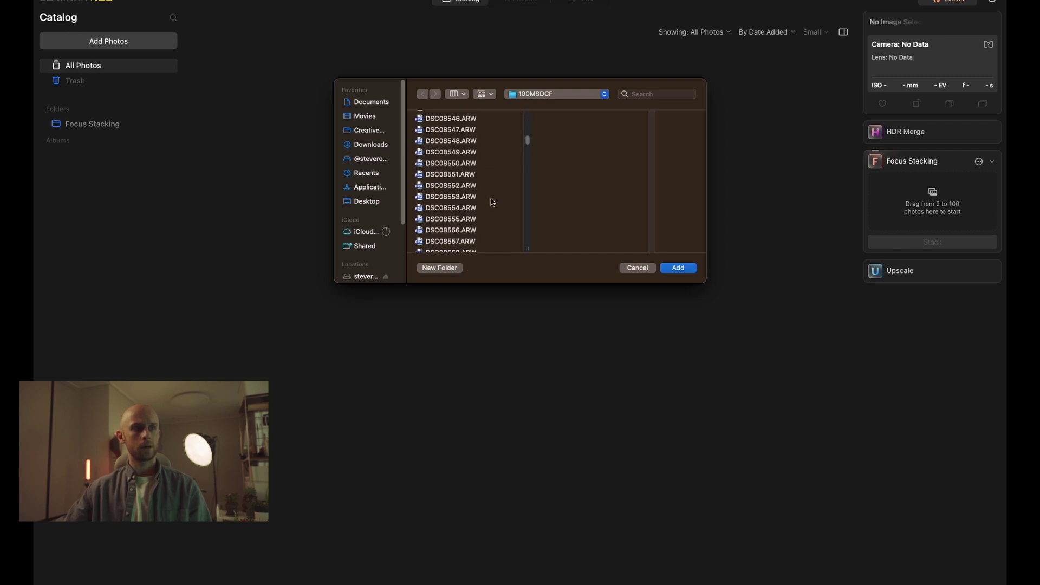
{"action": "left_click", "coordinate": [467, 163]}
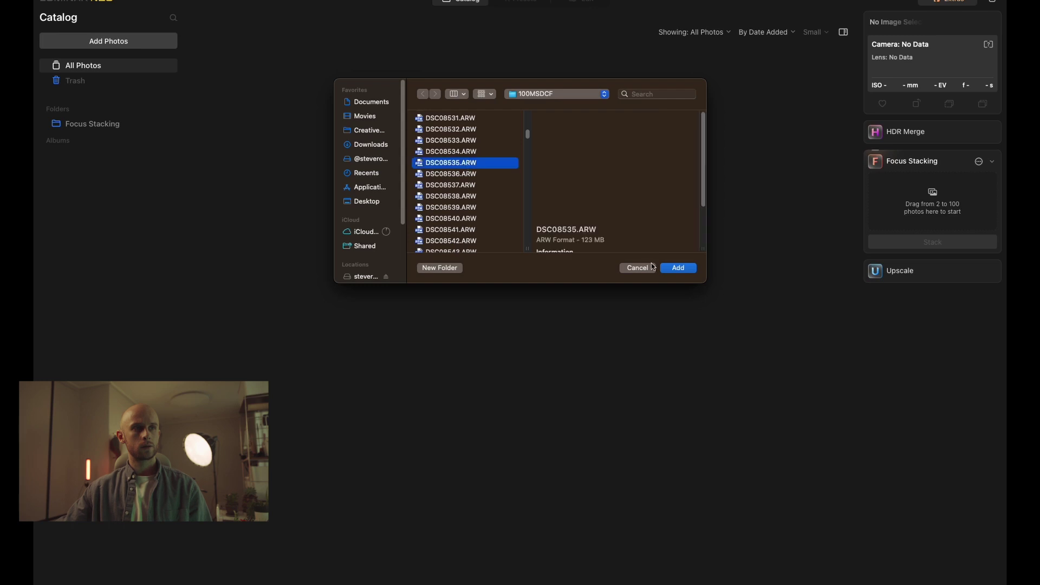
{"action": "left_click", "coordinate": [679, 268]}
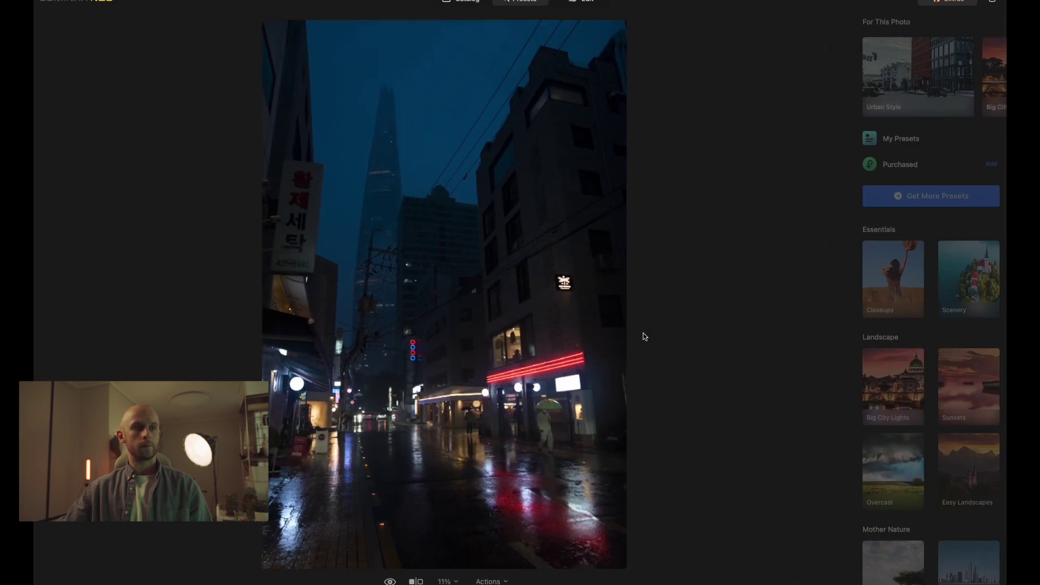
{"action": "left_click", "coordinate": [581, 1]}
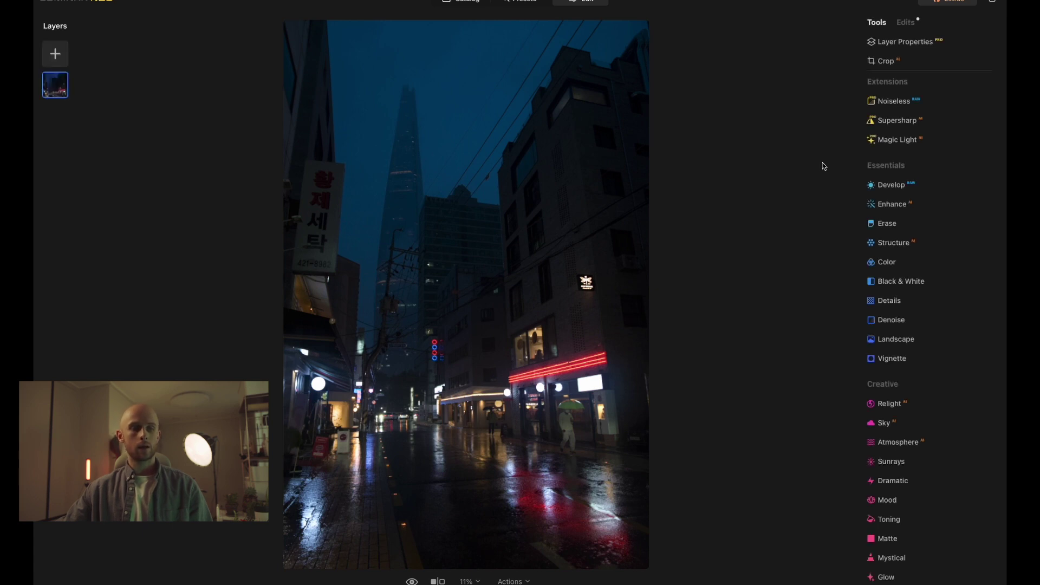
Step: In Develop, set Exposure -0.14, Smart Contrast 6, Highlights -18, Shadows -12, Blacks -7, Whites 20
{"action": "left_click", "coordinate": [891, 186]}
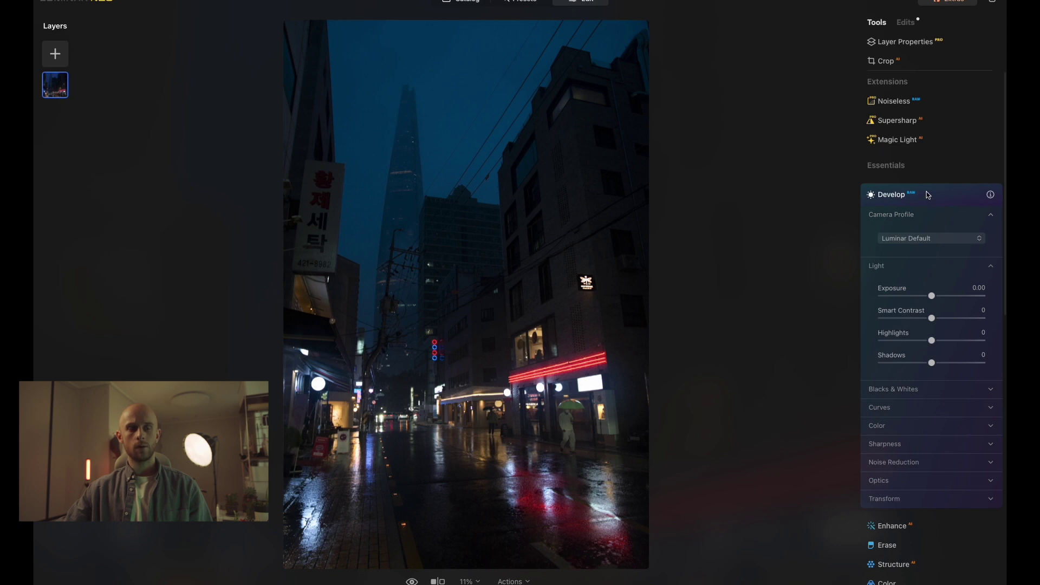
{"action": "scroll", "coordinate": [932, 216], "scroll_direction": "down", "scroll_amount": 4}
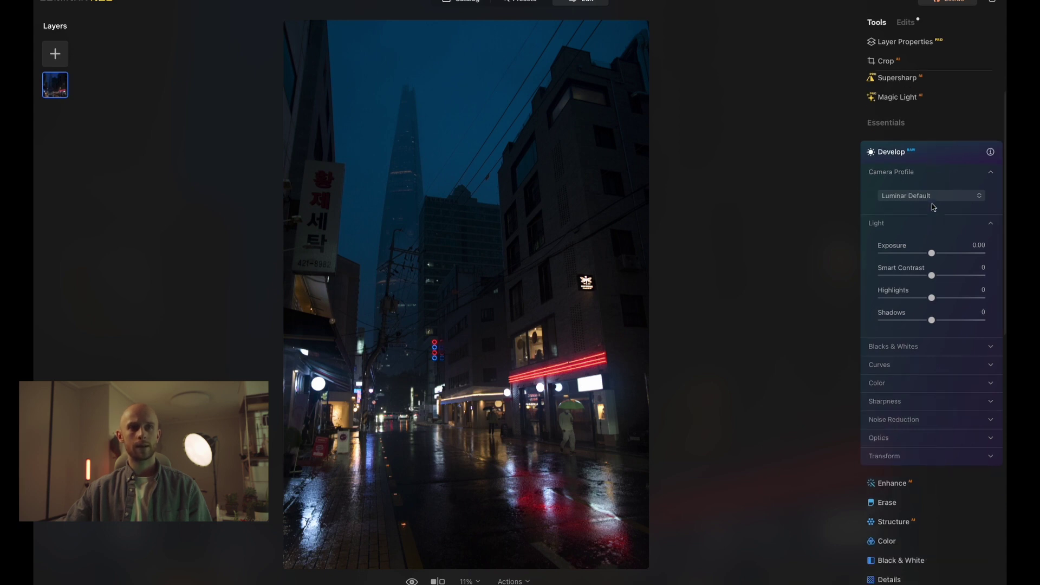
{"action": "left_click_drag", "start_coordinate": [933, 181], "coordinate": [928, 246]}
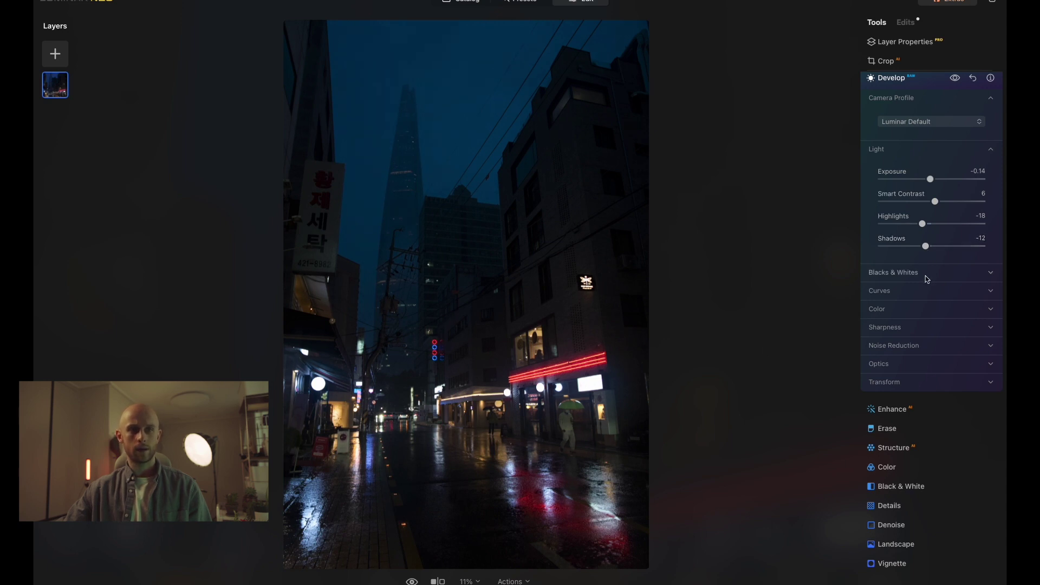
{"action": "left_click", "coordinate": [952, 273]}
{"action": "left_click_drag", "start_coordinate": [932, 307], "coordinate": [945, 335]}
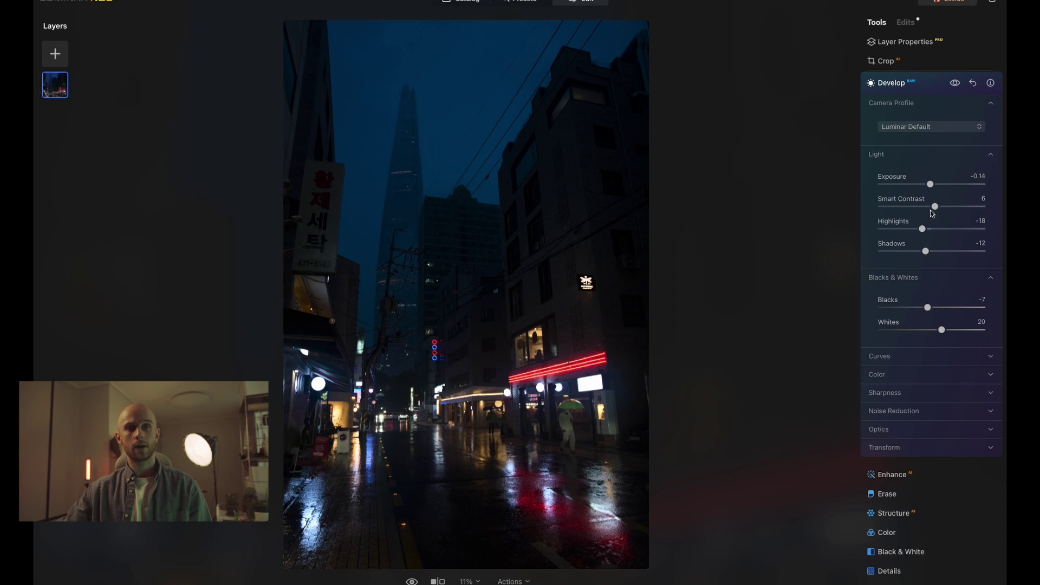
{"action": "left_click", "coordinate": [934, 86]}
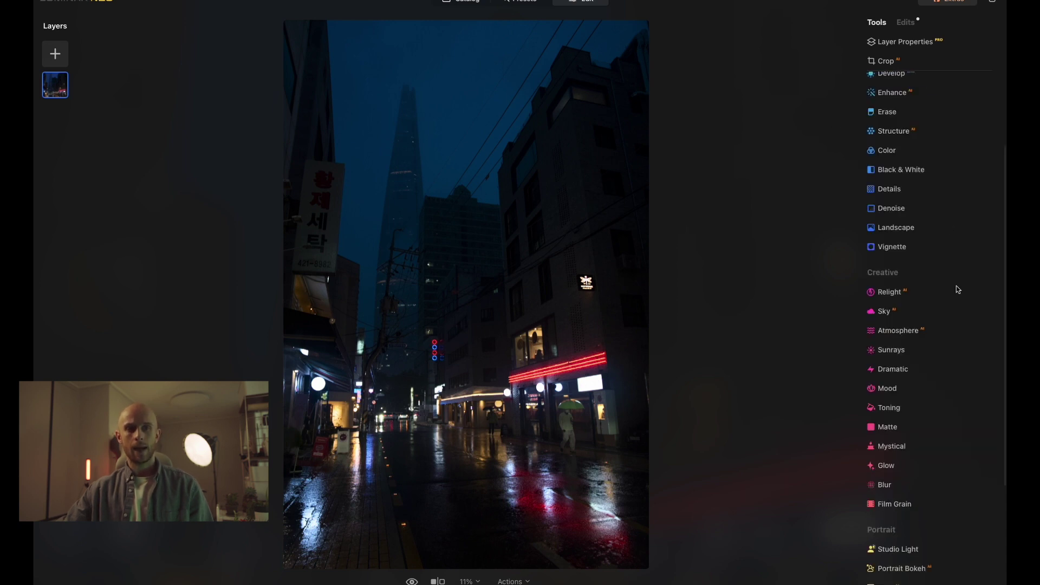
Step: Convert the photo to B&W with luminance Red 56, Yellow 35 and Blue -22
{"action": "left_click", "coordinate": [926, 173]}
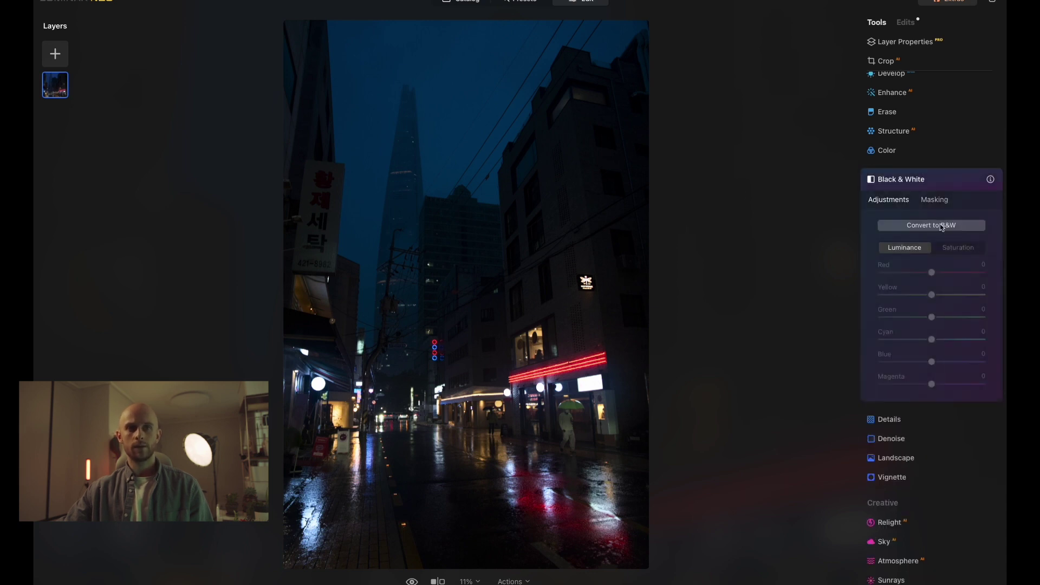
{"action": "scroll", "coordinate": [941, 190], "scroll_direction": "up", "scroll_amount": 1}
{"action": "scroll", "coordinate": [938, 207], "scroll_direction": "up", "scroll_amount": 1}
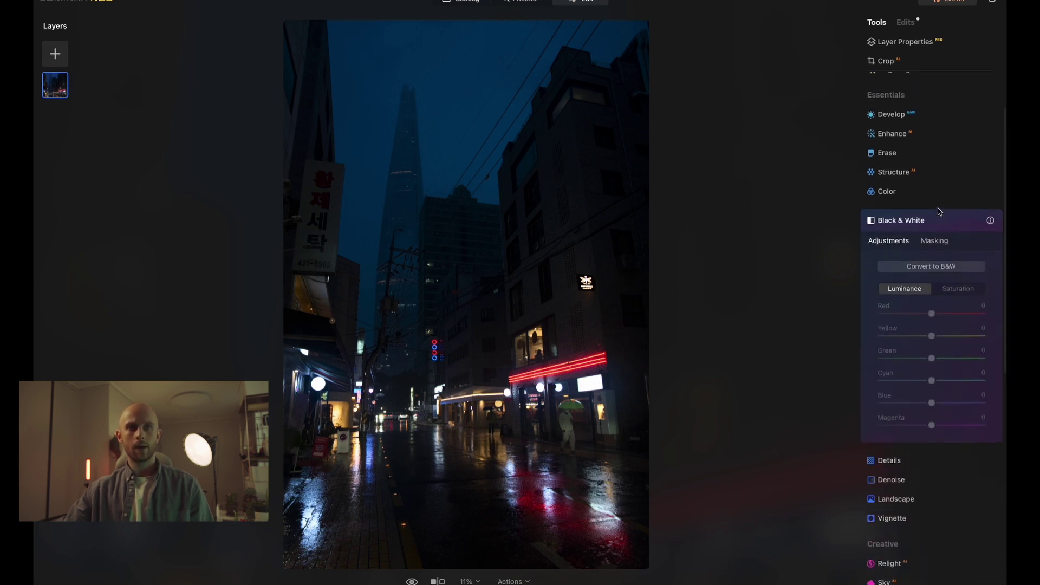
{"action": "left_click", "coordinate": [939, 271]}
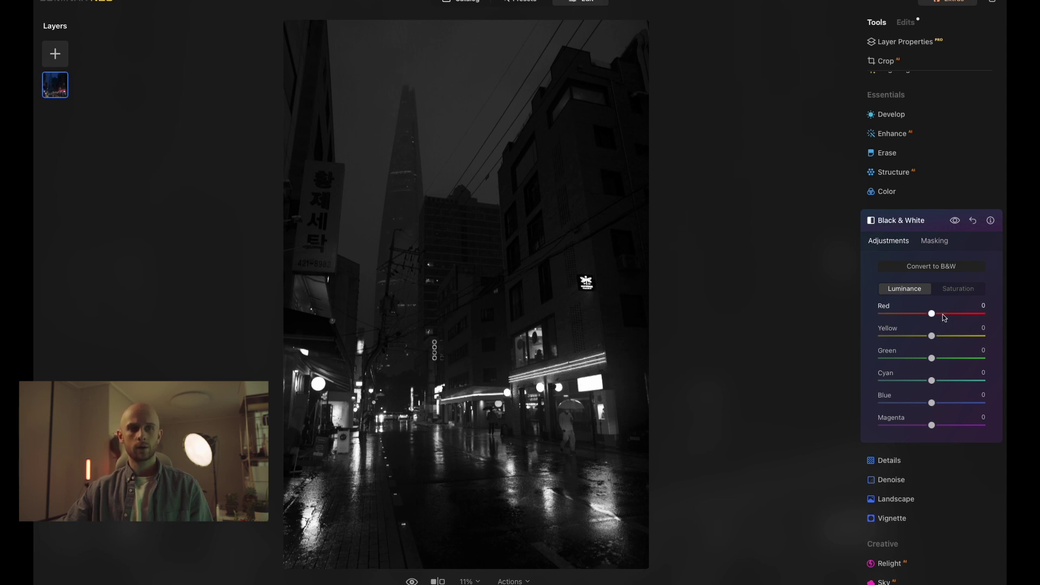
{"action": "left_click_drag", "start_coordinate": [942, 314], "coordinate": [962, 318]}
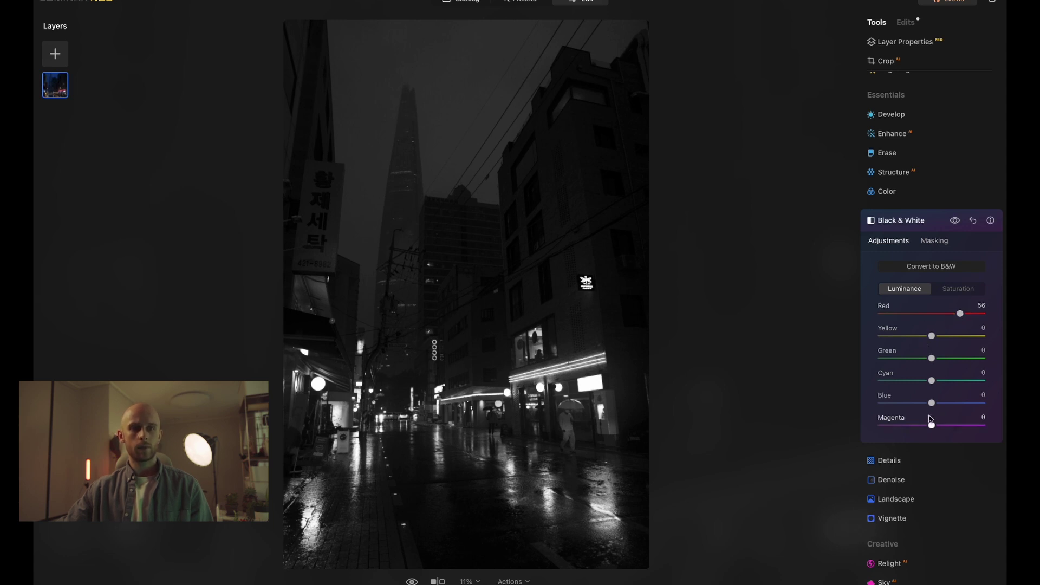
{"action": "left_click_drag", "start_coordinate": [932, 403], "coordinate": [922, 415]}
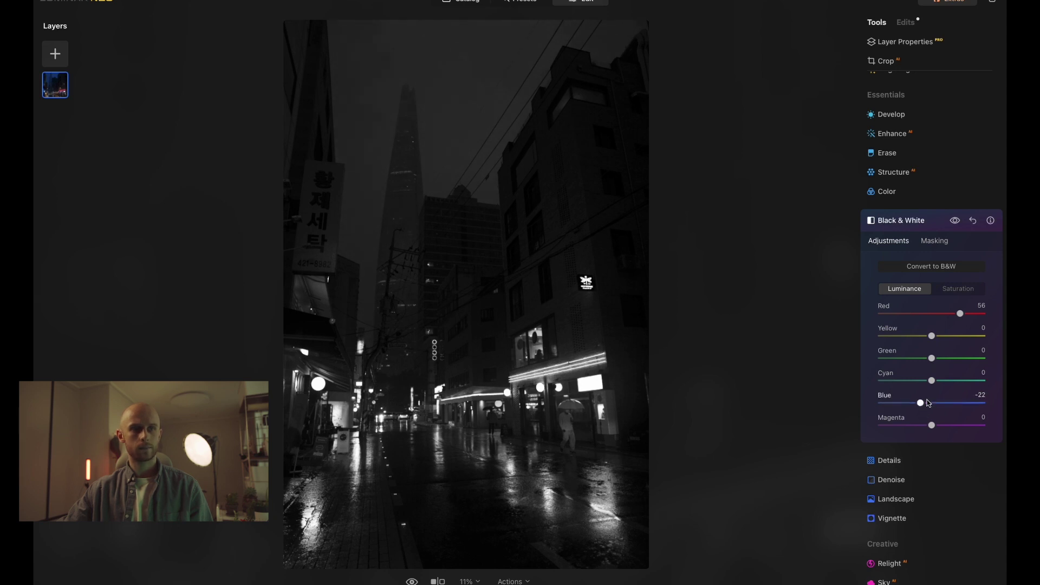
{"action": "left_click_drag", "start_coordinate": [940, 338], "coordinate": [952, 346]}
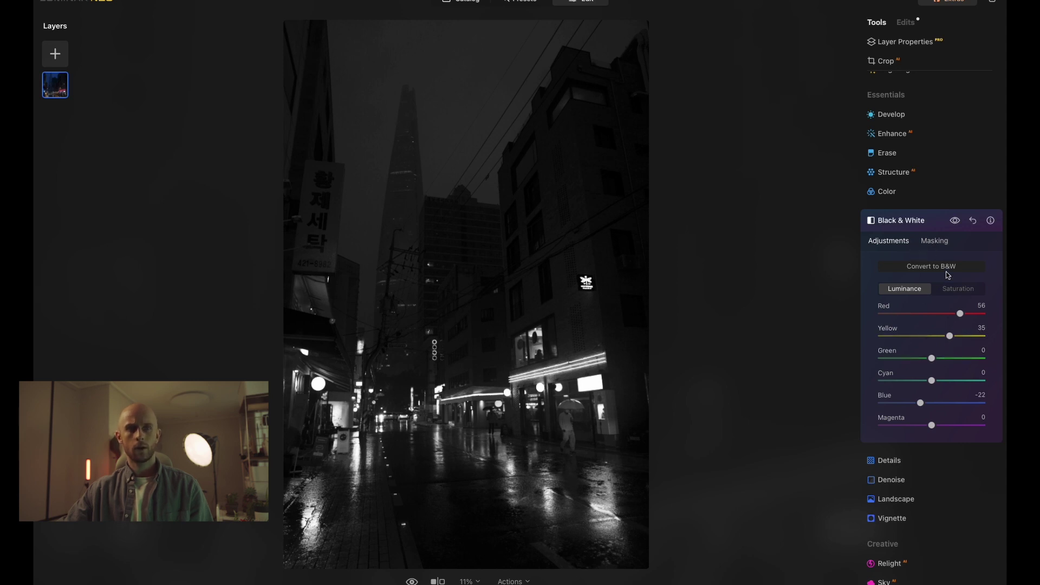
{"action": "left_click", "coordinate": [934, 222]}
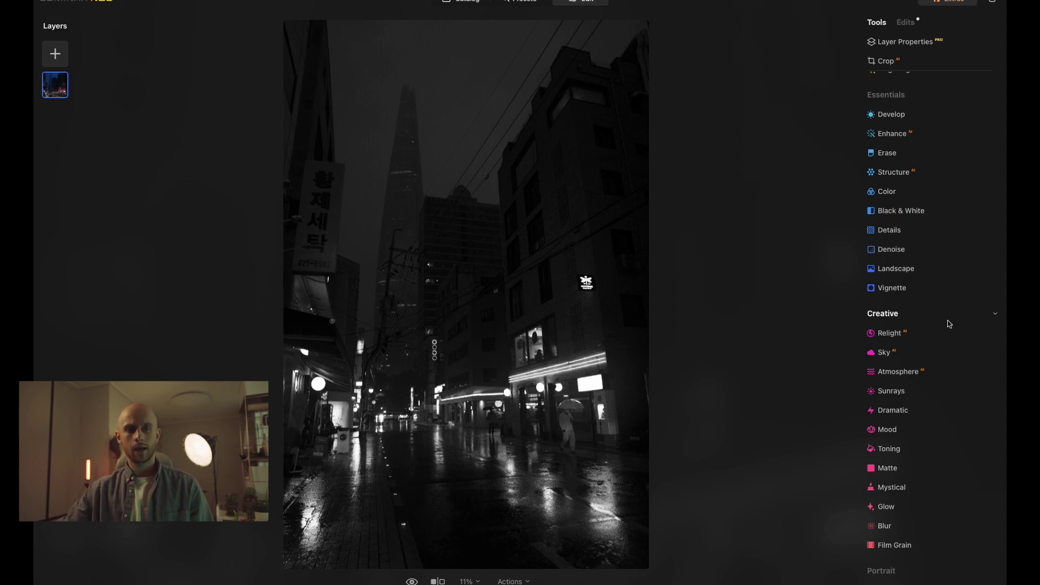
{"action": "scroll", "coordinate": [919, 362], "scroll_direction": "down", "scroll_amount": 3}
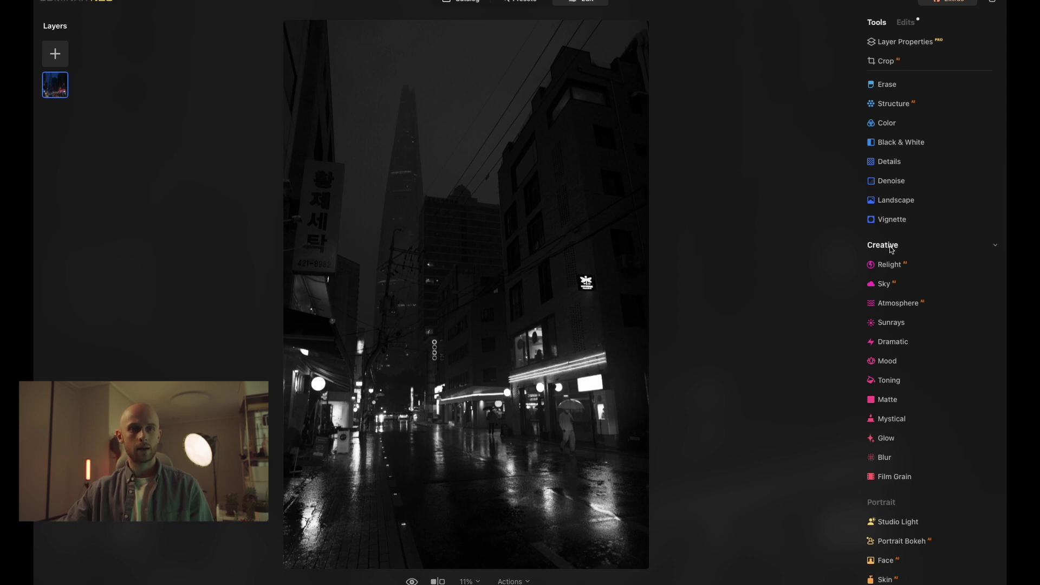
Step: Add Toning tints: highlights at strength 67, teal shadows, then highlights shifted toward blue
{"action": "left_click", "coordinate": [889, 381]}
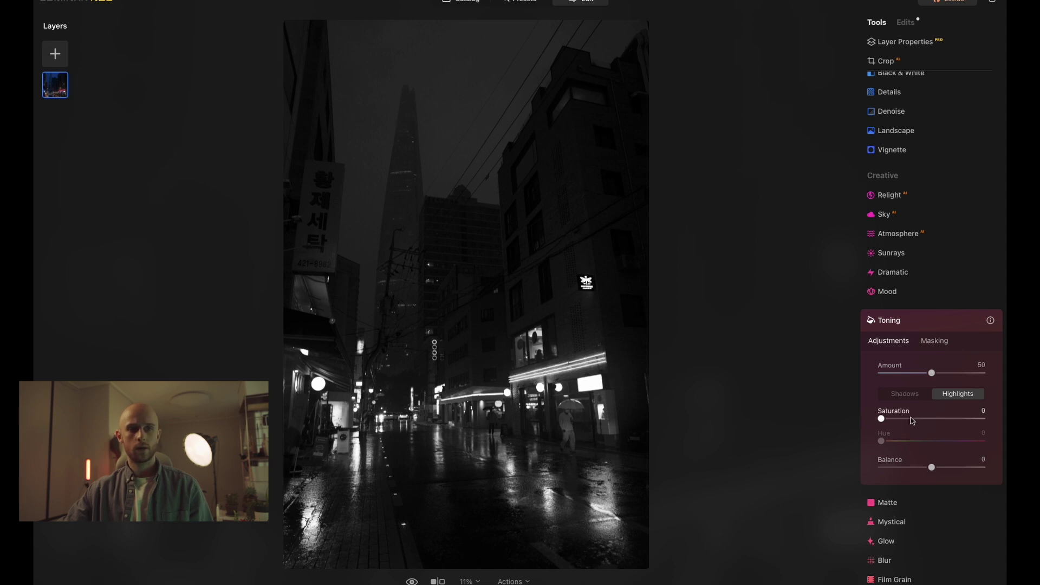
{"action": "mouse_move", "coordinate": [914, 420]}
{"action": "left_mouse_down"}
{"action": "mouse_move", "coordinate": [921, 443]}
{"action": "mouse_move", "coordinate": [929, 420]}
{"action": "left_mouse_up"}
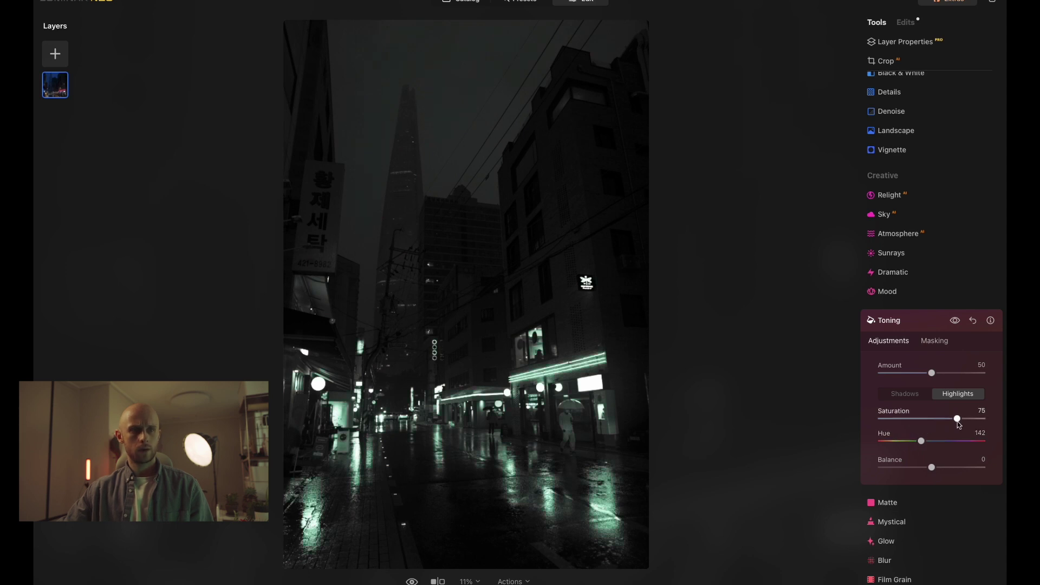
{"action": "left_click_drag", "start_coordinate": [958, 425], "coordinate": [950, 423]}
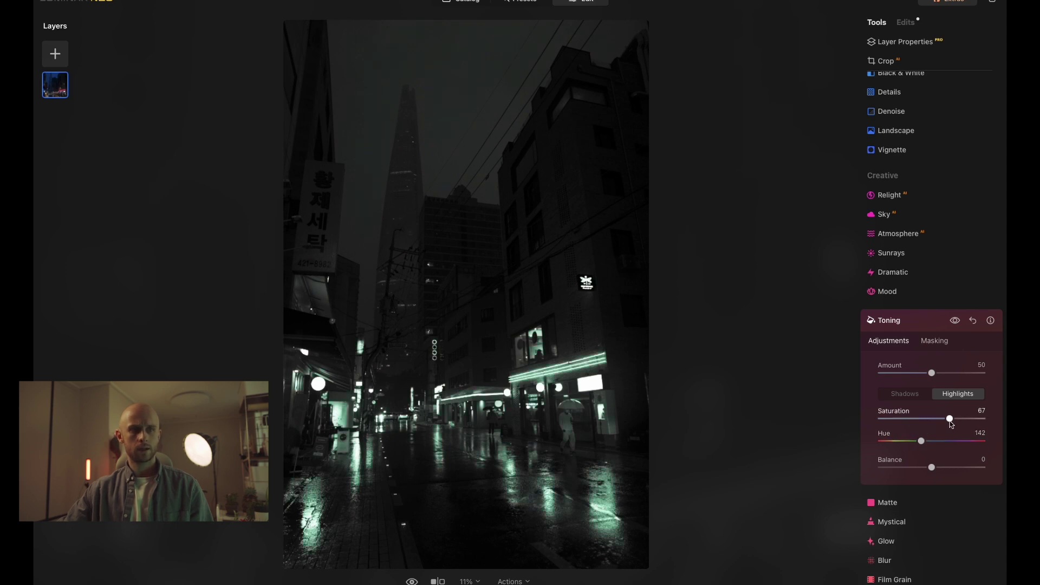
{"action": "left_click", "coordinate": [918, 395]}
{"action": "left_click_drag", "start_coordinate": [924, 419], "coordinate": [934, 443]}
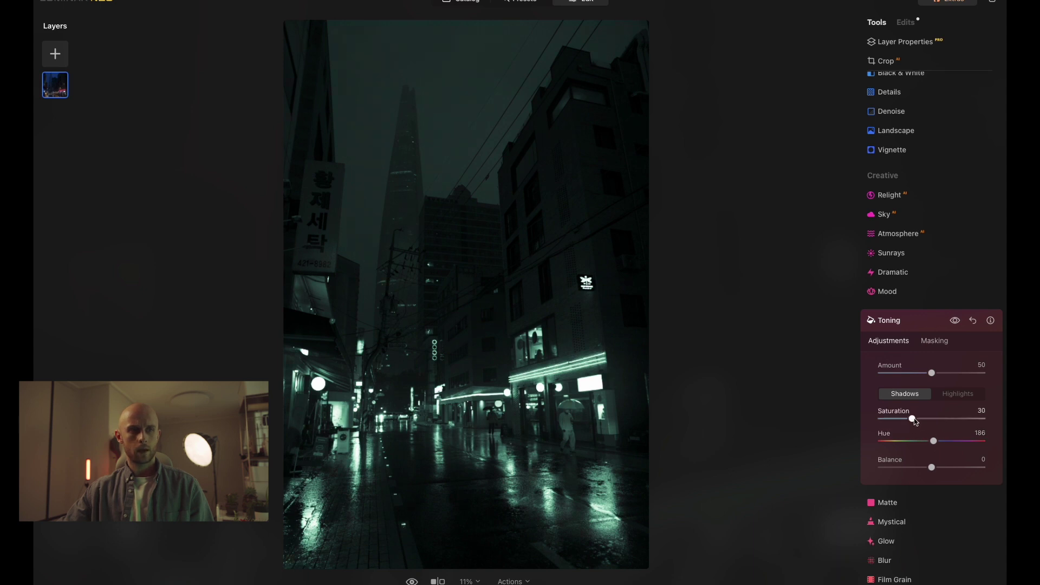
{"action": "left_click_drag", "start_coordinate": [934, 443], "coordinate": [931, 445]}
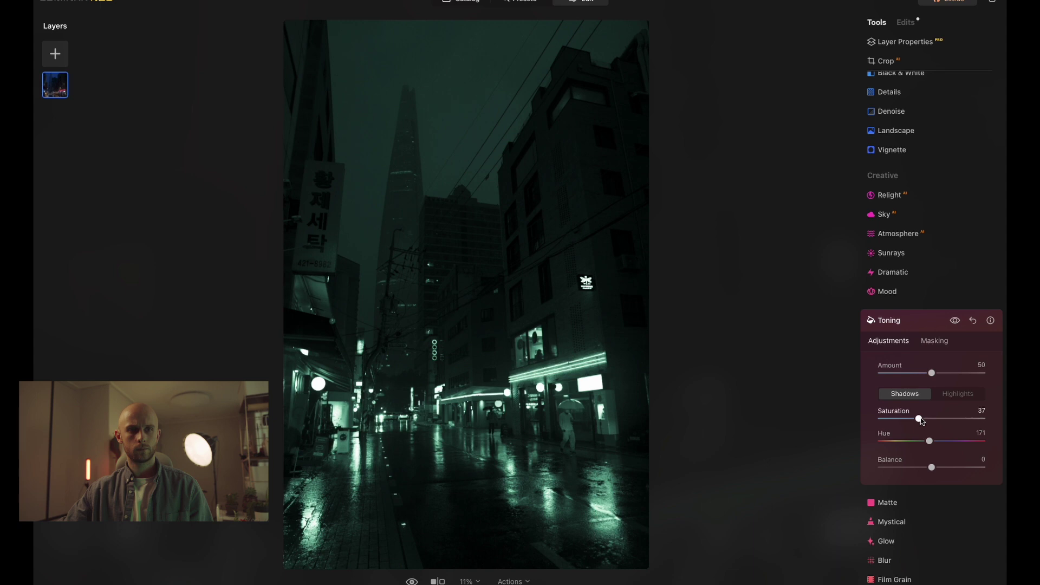
{"action": "left_click", "coordinate": [952, 394]}
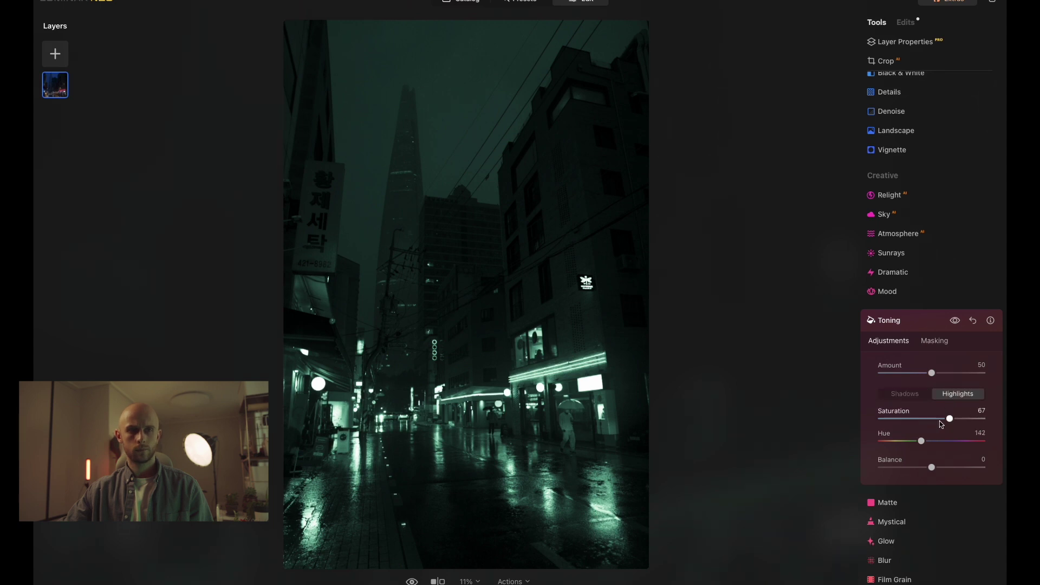
{"action": "left_click_drag", "start_coordinate": [921, 441], "coordinate": [951, 442]}
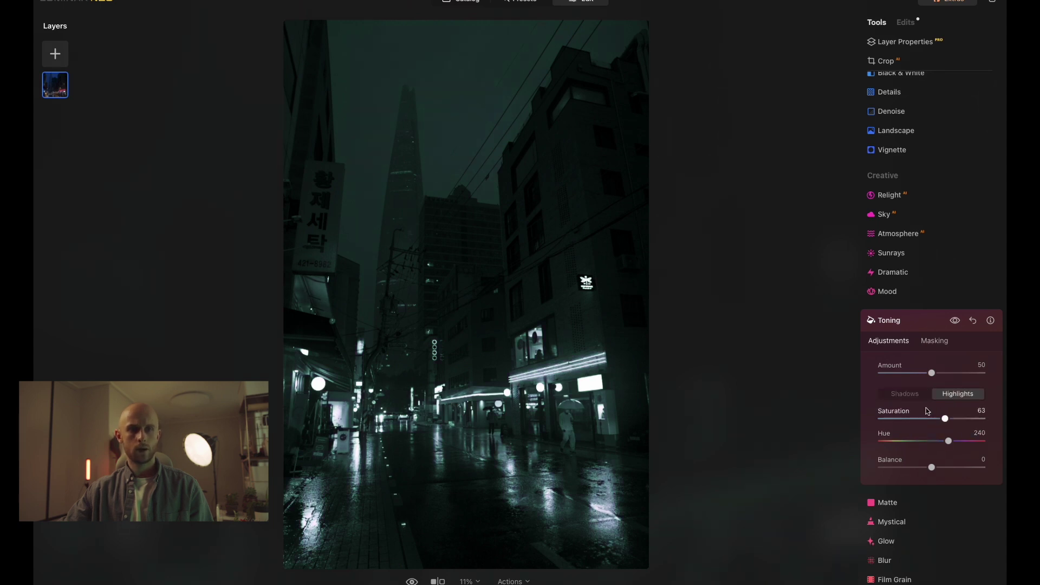
Step: Raise the Toning Amount to 66 and set shadows to Saturation 51 with a teal-blue hue
{"action": "left_click", "coordinate": [905, 393]}
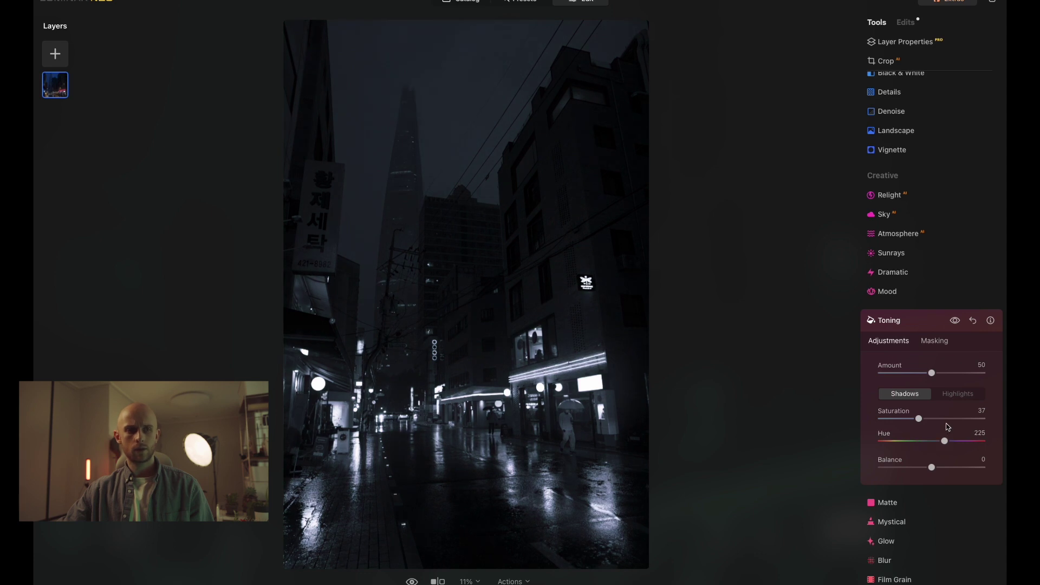
{"action": "left_click", "coordinate": [956, 394]}
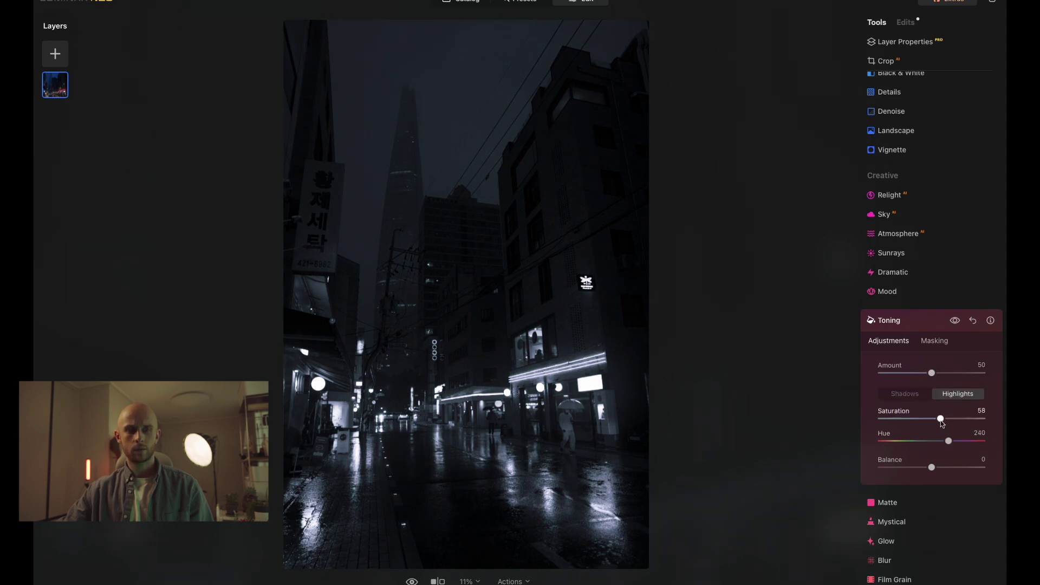
{"action": "left_click", "coordinate": [909, 395]}
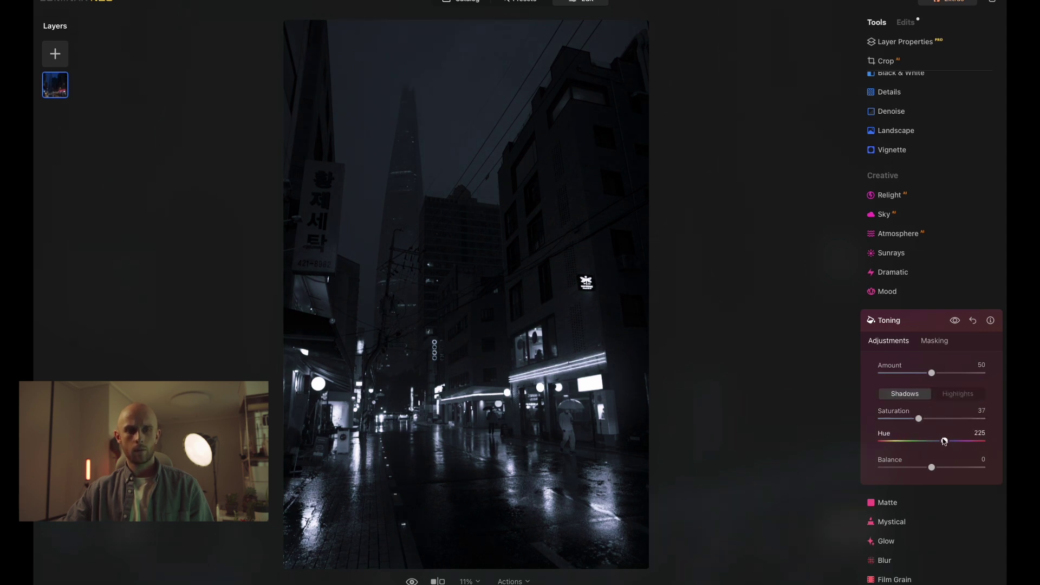
{"action": "left_click_drag", "start_coordinate": [949, 441], "coordinate": [948, 441]}
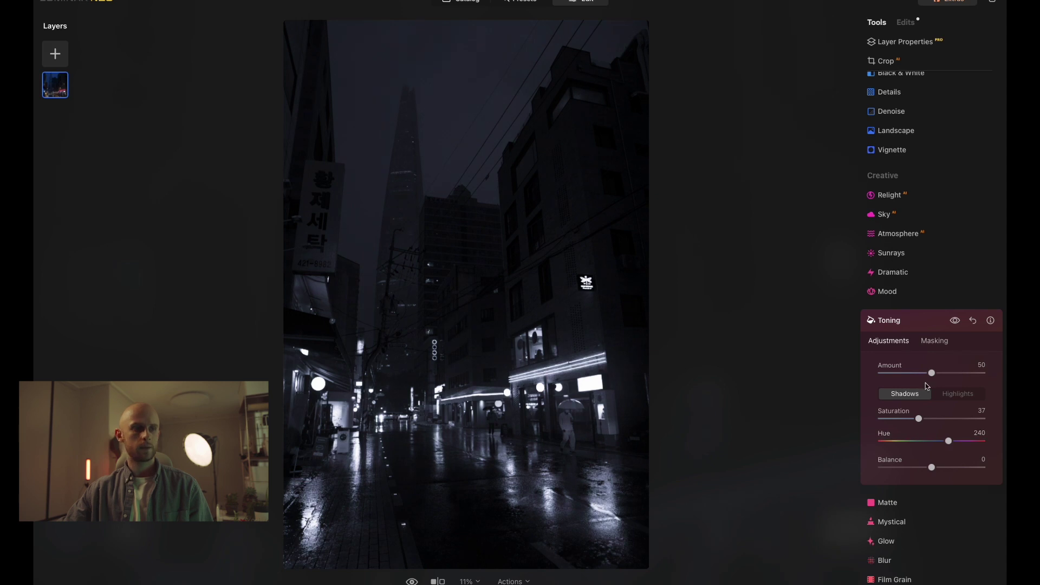
{"action": "left_click_drag", "start_coordinate": [931, 374], "coordinate": [948, 375]}
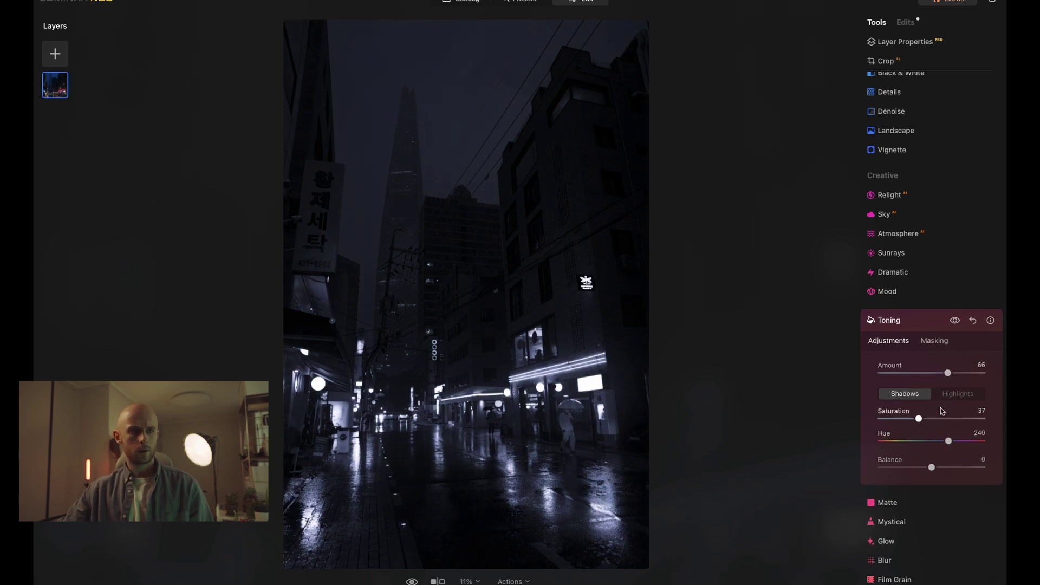
{"action": "left_click_drag", "start_coordinate": [934, 418], "coordinate": [934, 422]}
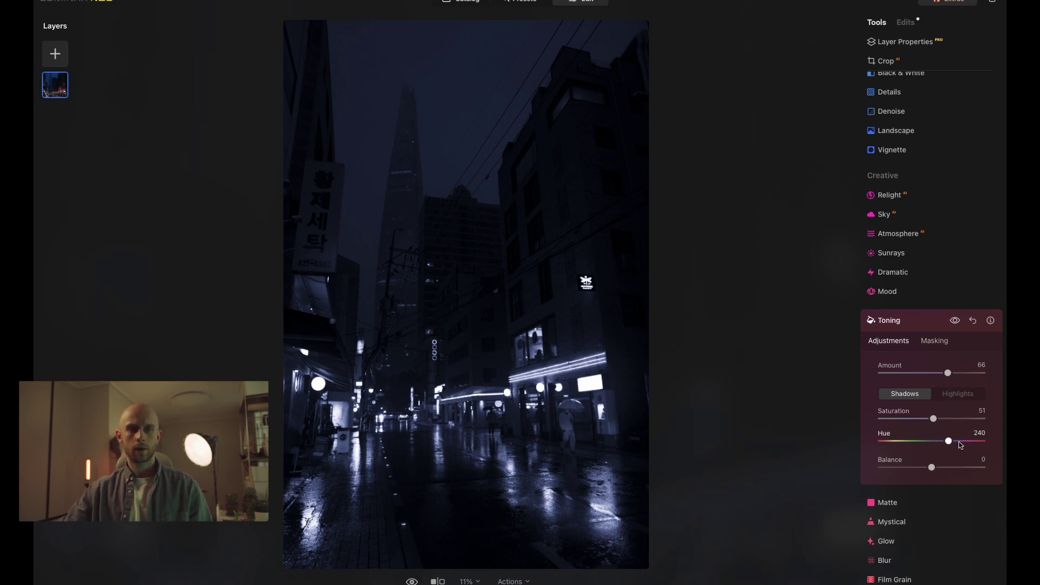
{"action": "left_click_drag", "start_coordinate": [949, 441], "coordinate": [941, 444]}
{"action": "left_click", "coordinate": [957, 393]}
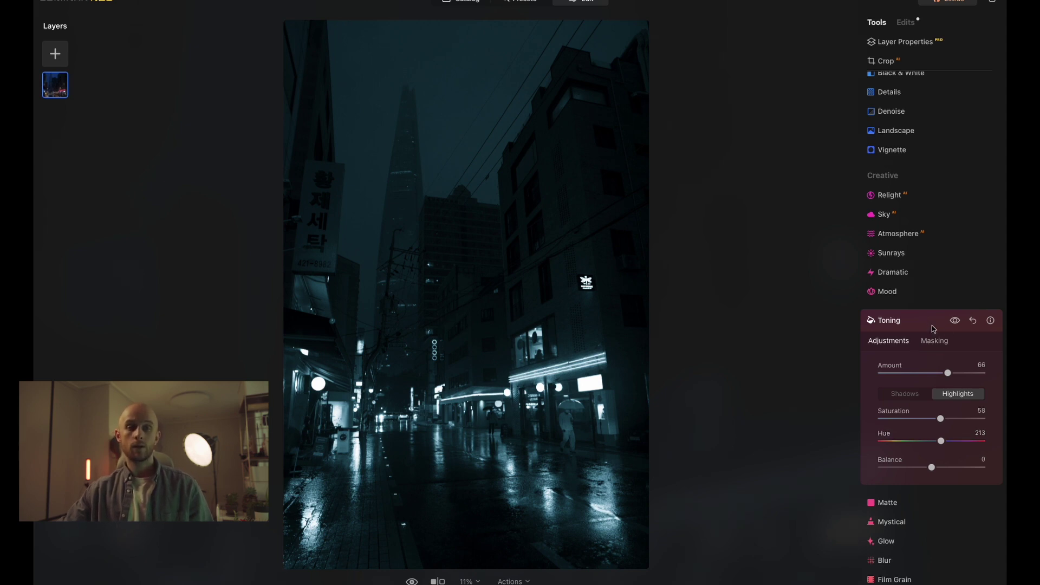
Step: Reset Toning, then open Color Harmony with Color Contrast, Split Color Warmth and Color Balance expanded
{"action": "left_click", "coordinate": [973, 320]}
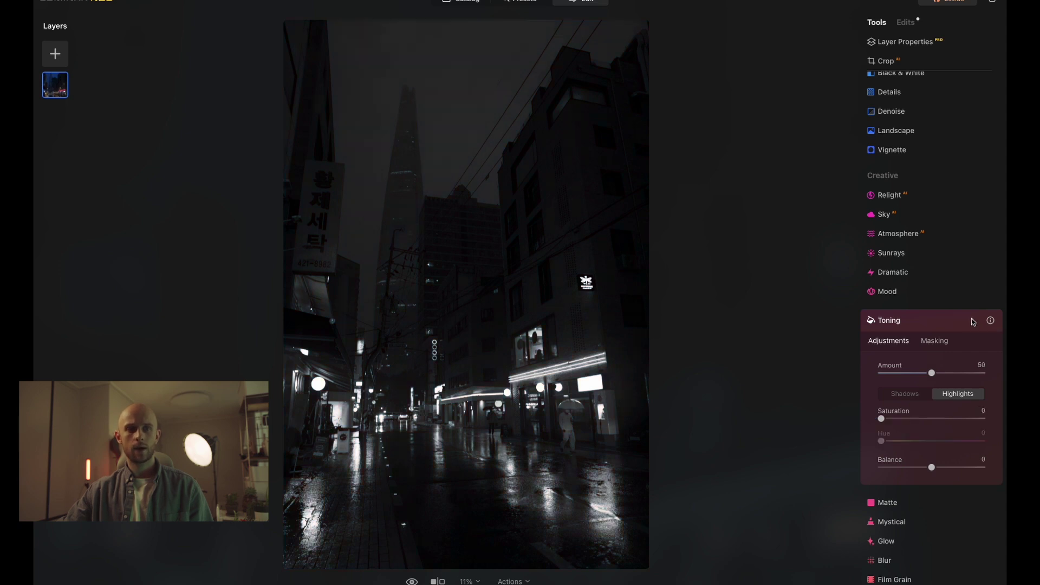
{"action": "left_click", "coordinate": [936, 326]}
{"action": "scroll", "coordinate": [944, 401], "scroll_direction": "down", "scroll_amount": 2}
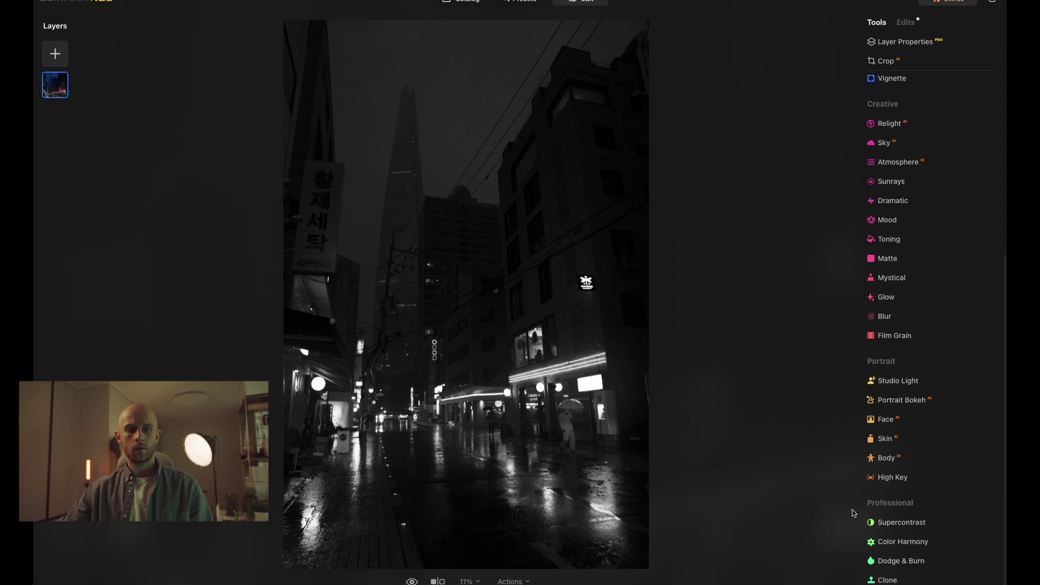
{"action": "left_click", "coordinate": [923, 542]}
{"action": "left_click", "coordinate": [915, 498]}
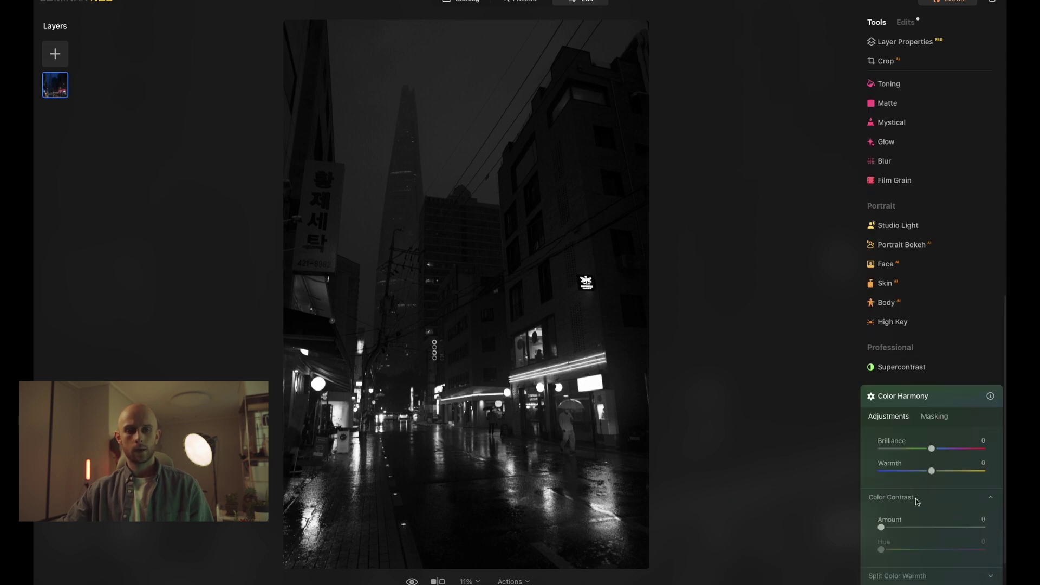
{"action": "left_click", "coordinate": [922, 519]}
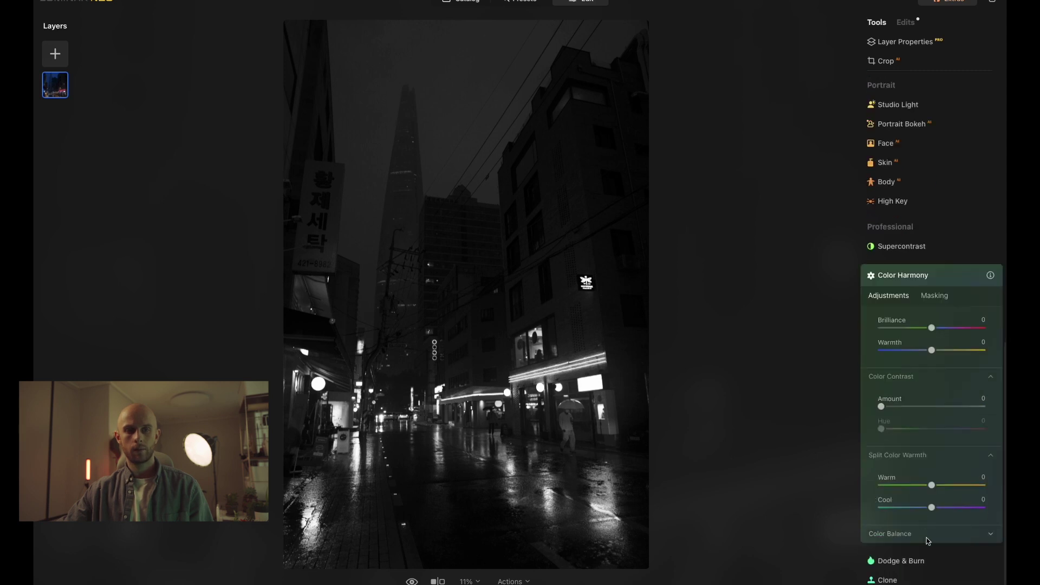
{"action": "left_click", "coordinate": [926, 535]}
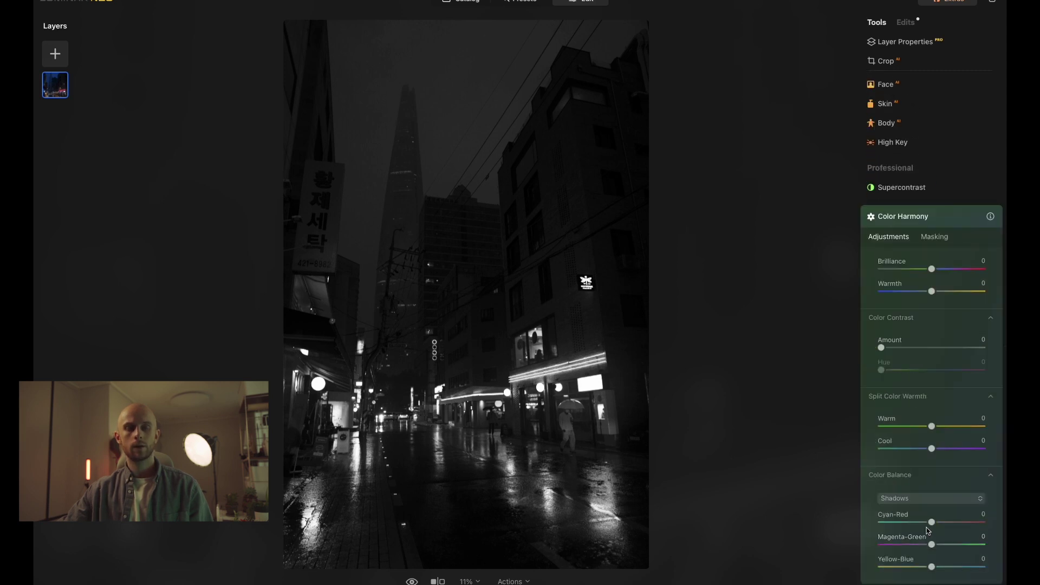
{"action": "scroll", "coordinate": [929, 536], "scroll_direction": "down", "scroll_amount": 1}
Step: Tint the Color Balance shadows toward cyan, with Yellow-Blue 20 and Magenta-Green 16
{"action": "left_click_drag", "start_coordinate": [932, 481], "coordinate": [913, 482]}
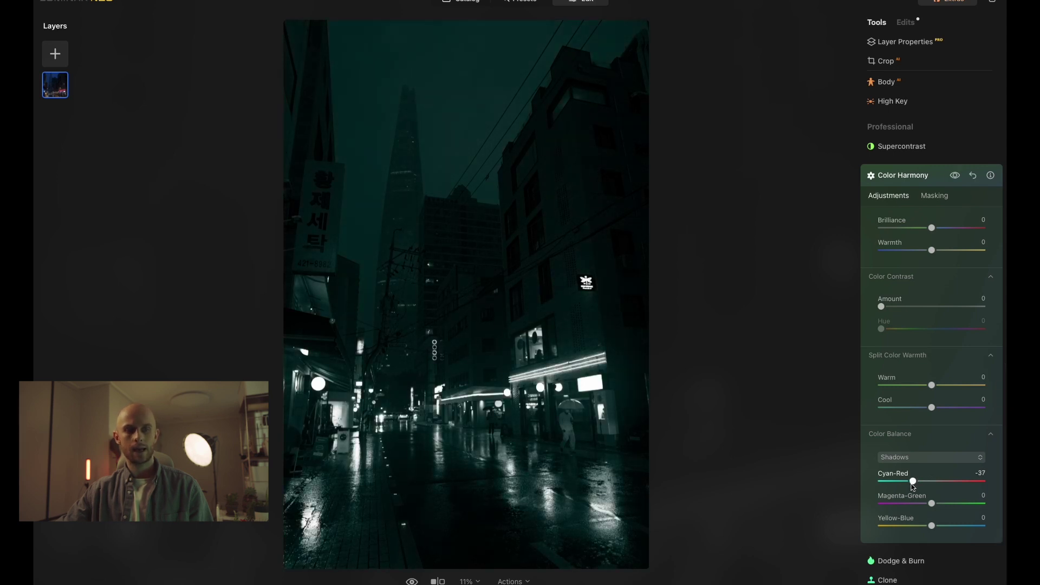
{"action": "left_click", "coordinate": [944, 526]}
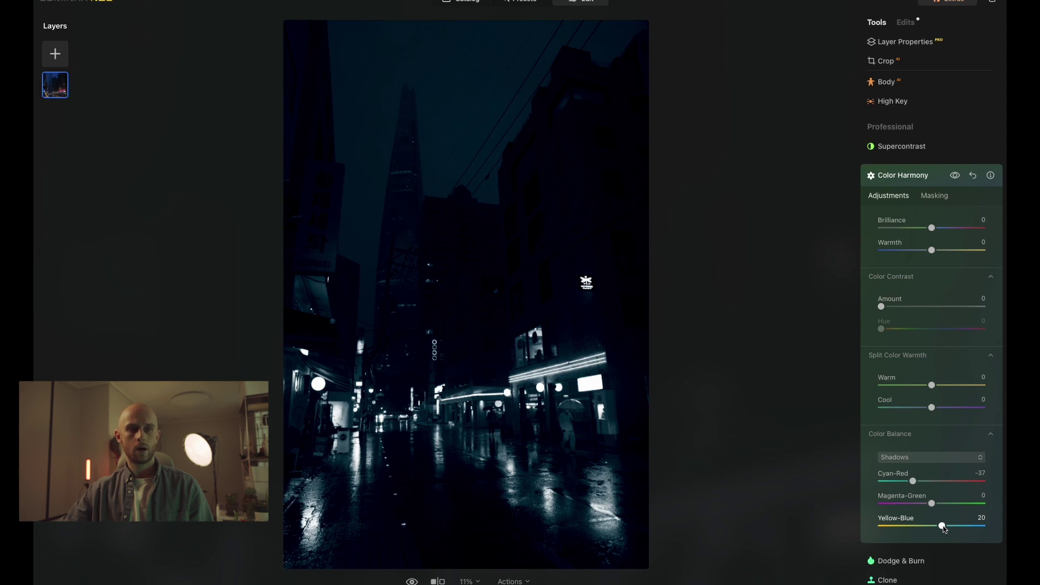
{"action": "left_click", "coordinate": [940, 503]}
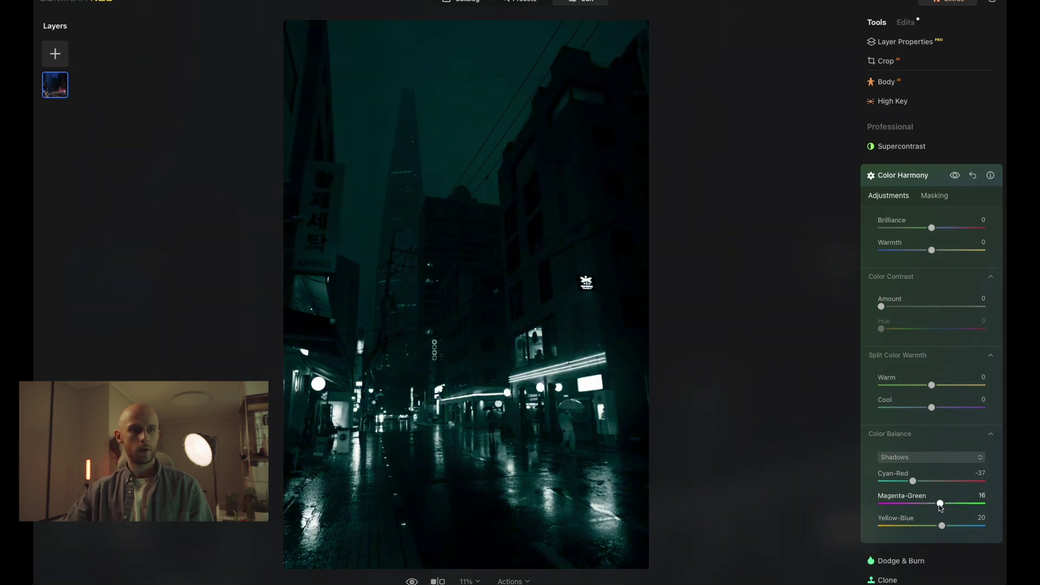
{"action": "left_click_drag", "start_coordinate": [941, 504], "coordinate": [940, 504]}
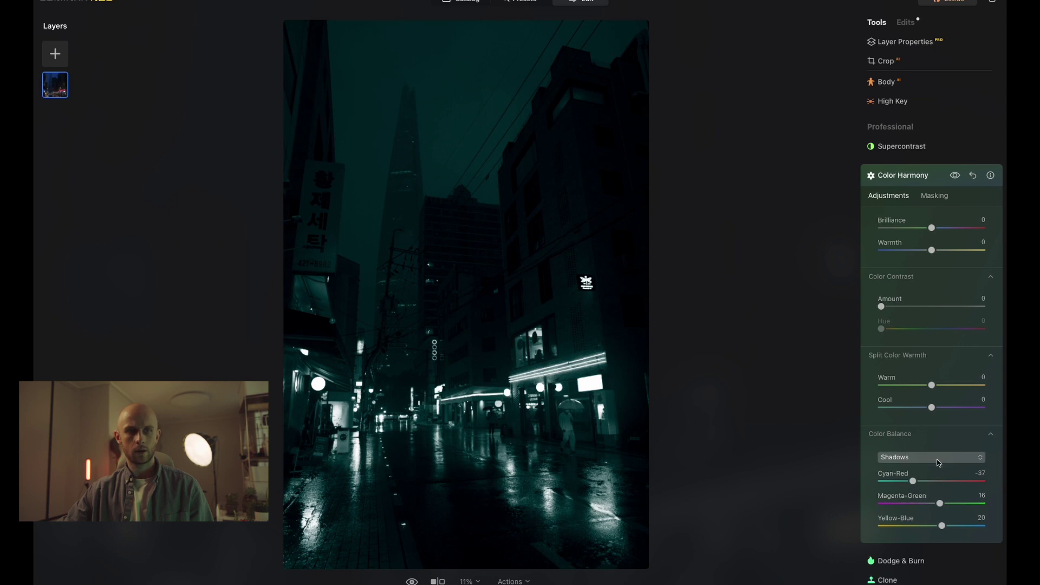
Step: Tint midtones toward cyan, green and blue, and highlights to Cyan-Red -23, Magenta-Green 19, Yellow-Blue 26
{"action": "left_click", "coordinate": [939, 460]}
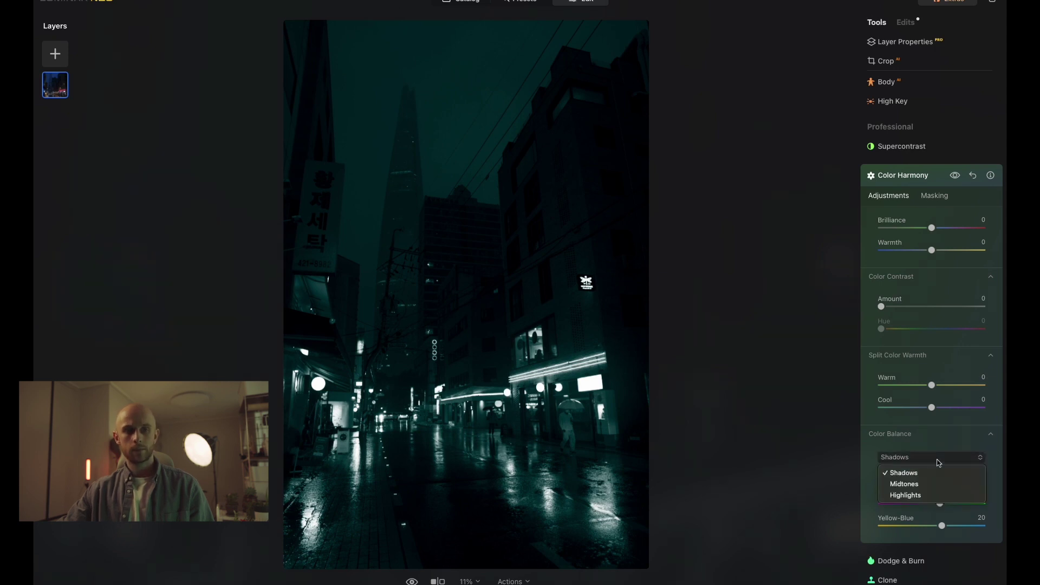
{"action": "left_click", "coordinate": [926, 487]}
{"action": "left_click_drag", "start_coordinate": [931, 482], "coordinate": [942, 504]}
{"action": "left_click_drag", "start_coordinate": [932, 525], "coordinate": [946, 527]}
{"action": "left_click", "coordinate": [924, 457]}
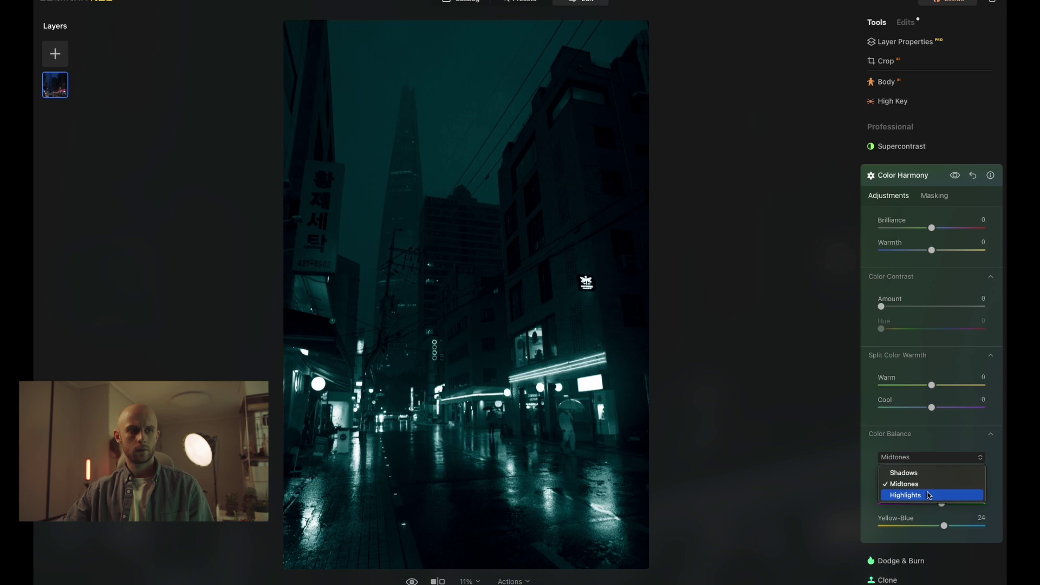
{"action": "left_click", "coordinate": [929, 496]}
{"action": "left_click_drag", "start_coordinate": [932, 482], "coordinate": [946, 526]}
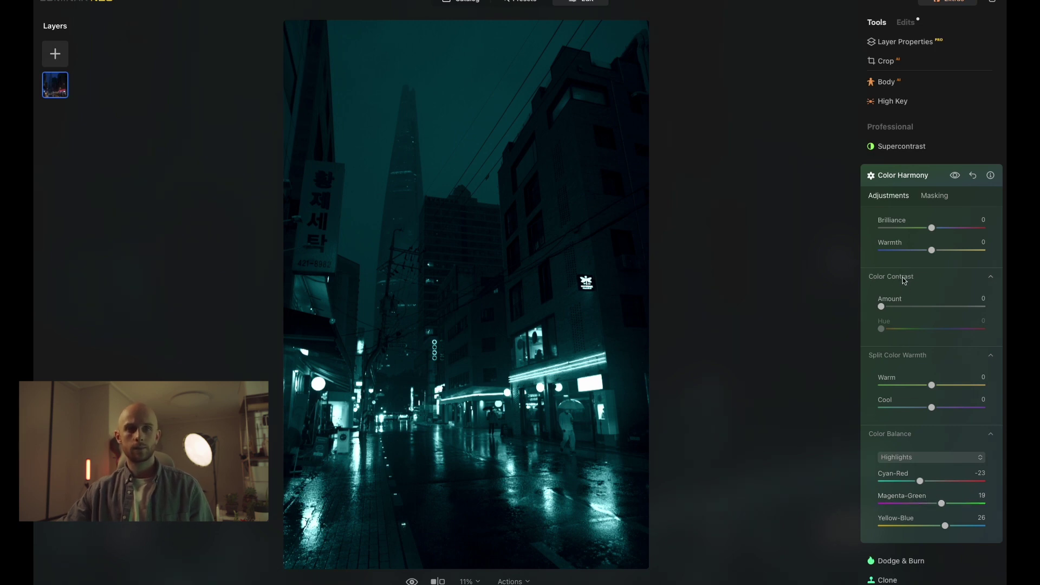
Step: Set Color Contrast Amount 38 and Hue 220, and Split Color Warmth Cool to -22
{"action": "mouse_move", "coordinate": [900, 307]}
{"action": "left_mouse_down"}
{"action": "mouse_move", "coordinate": [910, 306]}
{"action": "mouse_move", "coordinate": [918, 328]}
{"action": "mouse_move", "coordinate": [944, 328]}
{"action": "mouse_move", "coordinate": [916, 307]}
{"action": "mouse_move", "coordinate": [911, 315]}
{"action": "left_mouse_up"}
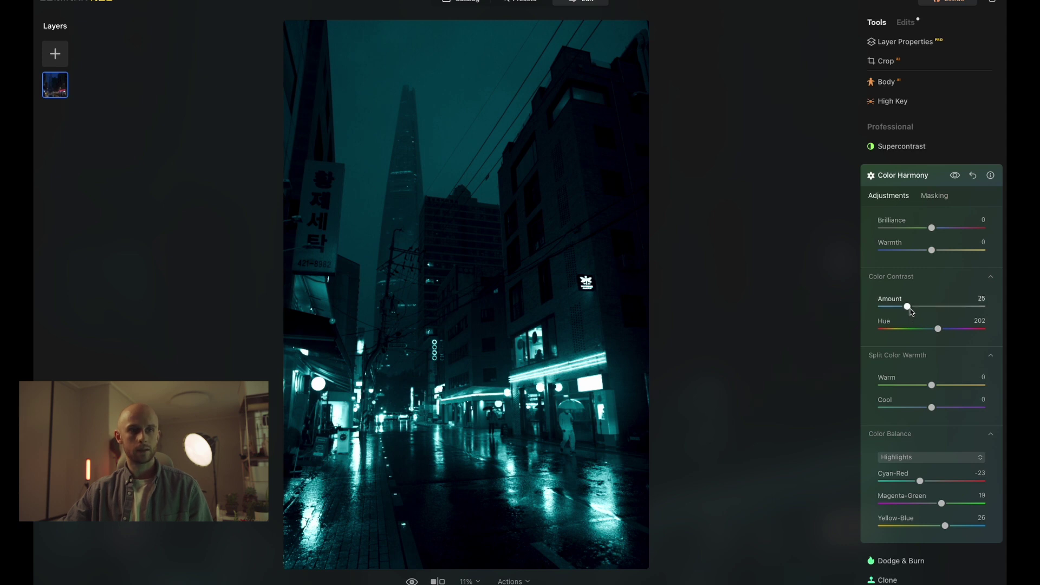
{"action": "mouse_move", "coordinate": [909, 315]}
{"action": "left_mouse_down"}
{"action": "mouse_move", "coordinate": [943, 328]}
{"action": "mouse_move", "coordinate": [921, 309]}
{"action": "left_mouse_up"}
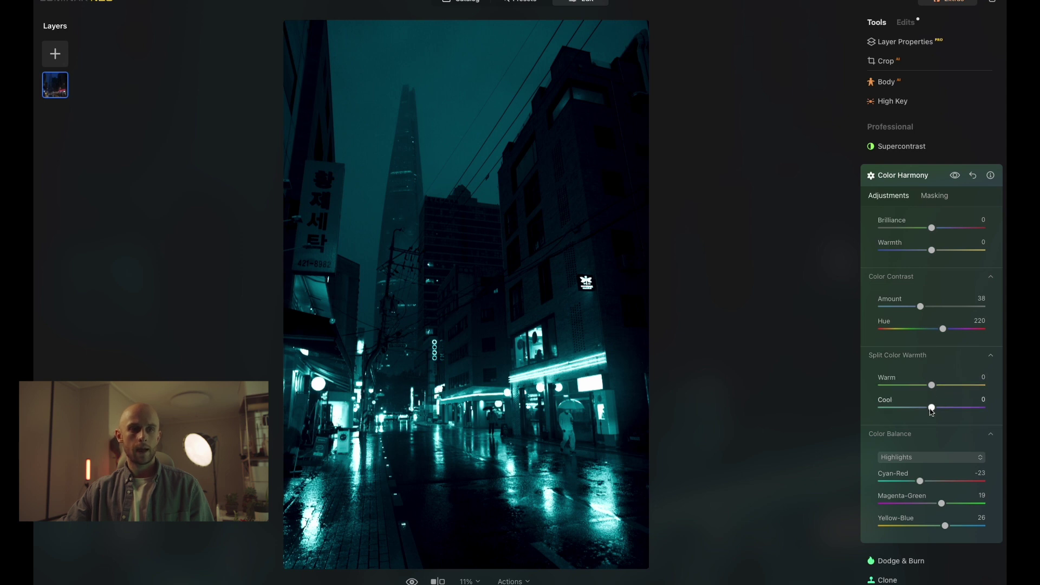
{"action": "mouse_move", "coordinate": [933, 408]}
{"action": "left_mouse_down"}
{"action": "mouse_move", "coordinate": [888, 410]}
{"action": "mouse_move", "coordinate": [966, 411]}
{"action": "mouse_move", "coordinate": [888, 409]}
{"action": "mouse_move", "coordinate": [923, 410]}
{"action": "left_mouse_up"}
{"action": "left_click_drag", "start_coordinate": [923, 410], "coordinate": [921, 410]}
{"action": "scroll", "coordinate": [944, 340], "scroll_direction": "up", "scroll_amount": 5}
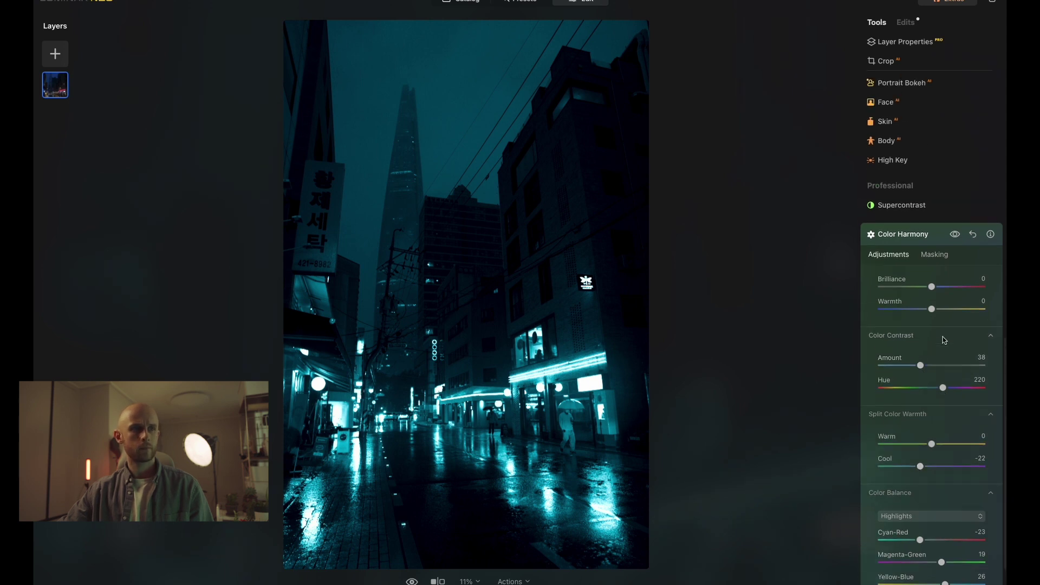
Step: Add Film Grain with Amount 38, Size 20 and Roughness 45
{"action": "left_click", "coordinate": [938, 402]}
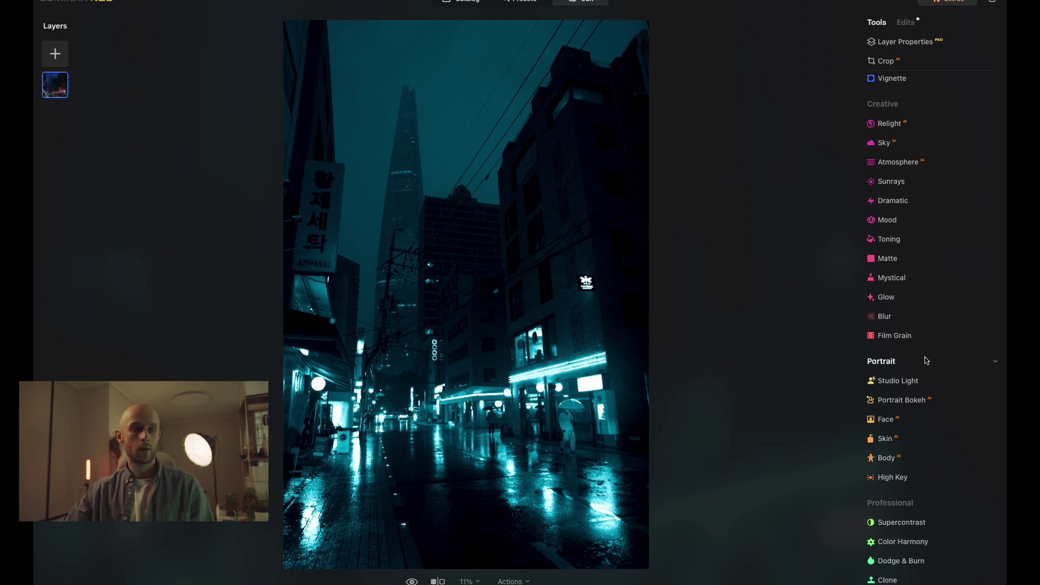
{"action": "left_click", "coordinate": [920, 336]}
{"action": "left_click_drag", "start_coordinate": [909, 402], "coordinate": [921, 399]}
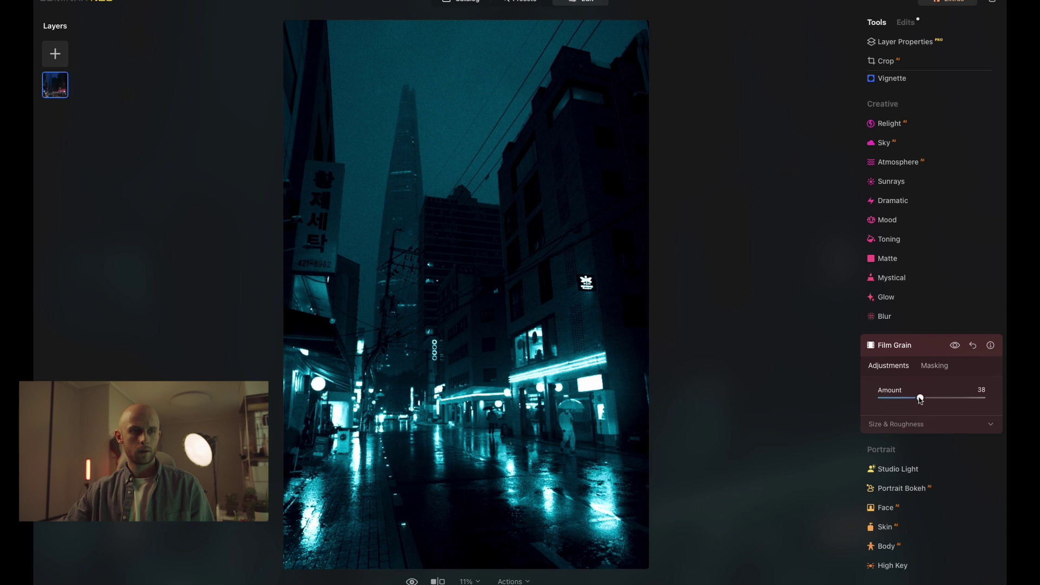
{"action": "left_click", "coordinate": [909, 428]}
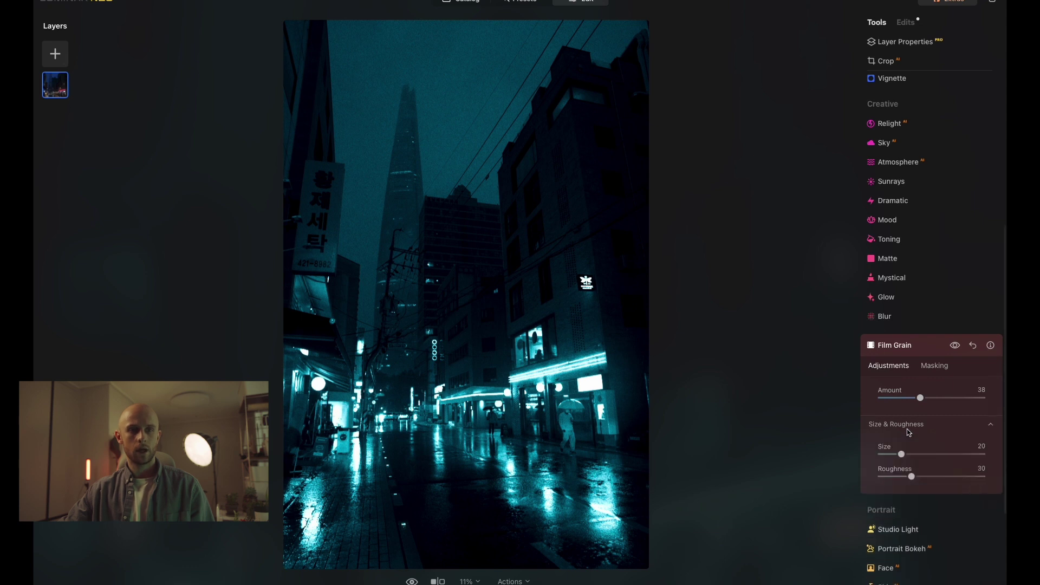
{"action": "scroll", "coordinate": [916, 435], "scroll_direction": "down", "scroll_amount": 1}
{"action": "mouse_move", "coordinate": [922, 425]}
{"action": "left_mouse_down"}
{"action": "mouse_move", "coordinate": [936, 446]}
{"action": "mouse_move", "coordinate": [903, 425]}
{"action": "left_mouse_up"}
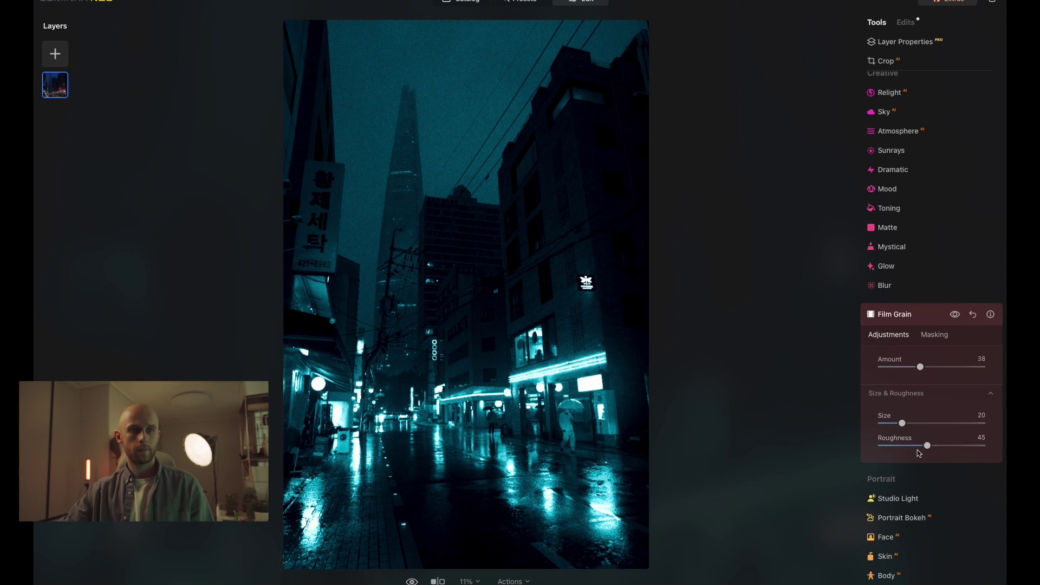
{"action": "left_click", "coordinate": [927, 318]}
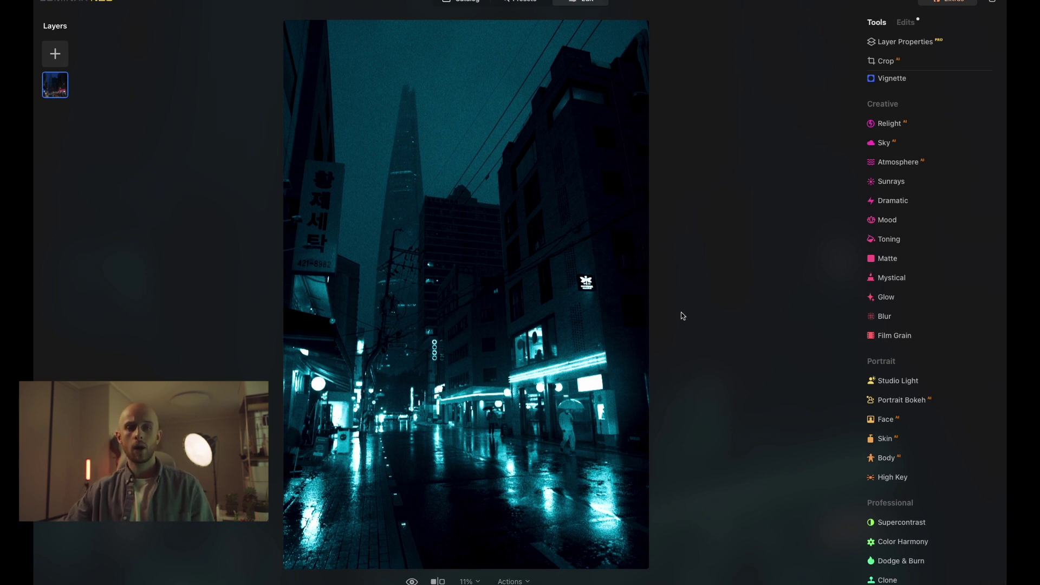
Step: Check the Toning settings, then reopen Color Harmony to review its adjustments
{"action": "scroll", "coordinate": [888, 358], "scroll_direction": "up", "scroll_amount": 3}
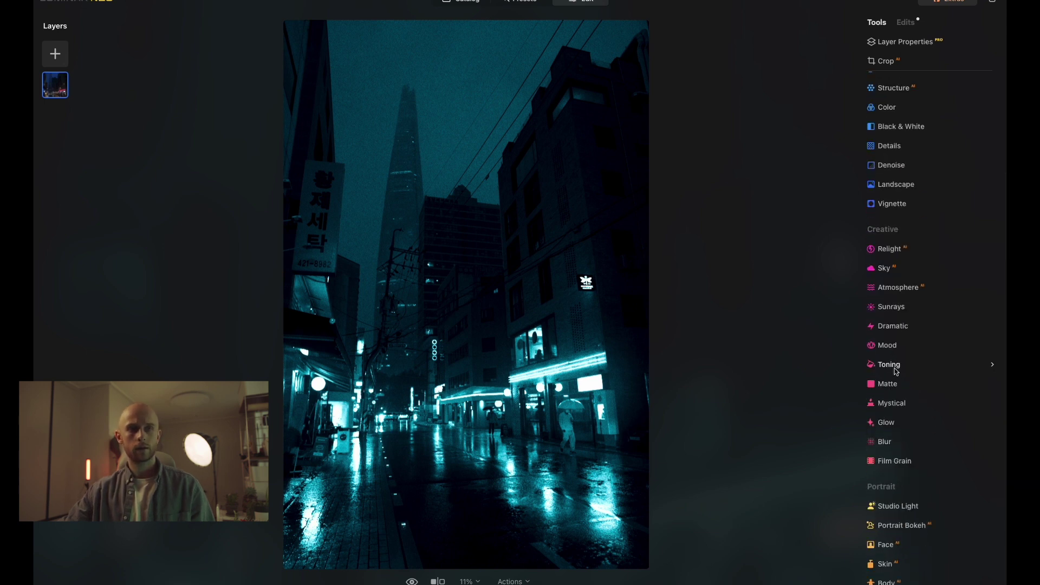
{"action": "left_click", "coordinate": [895, 370]}
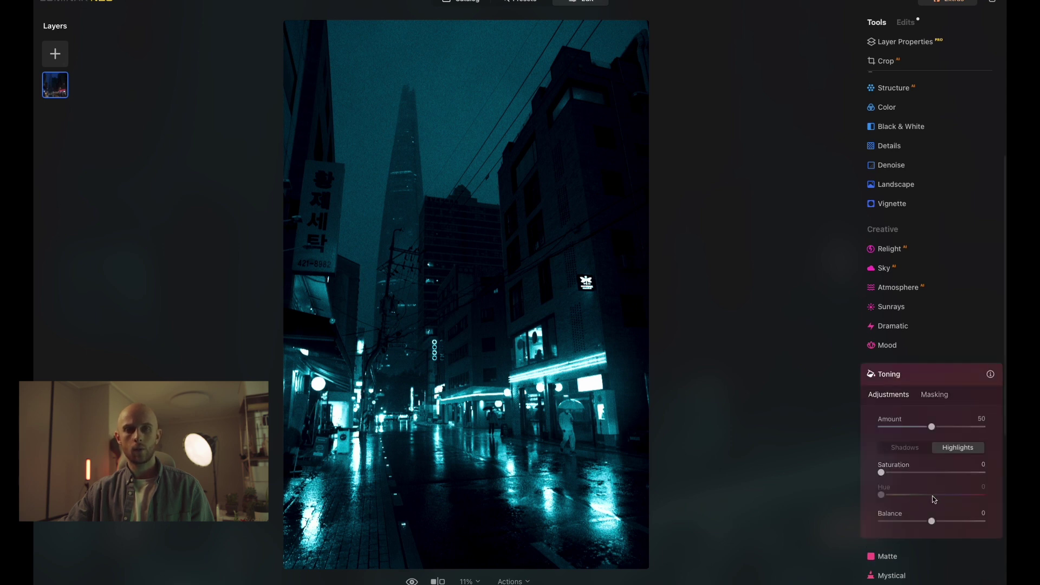
{"action": "left_click", "coordinate": [927, 382]}
{"action": "scroll", "coordinate": [936, 461], "scroll_direction": "down", "scroll_amount": 3}
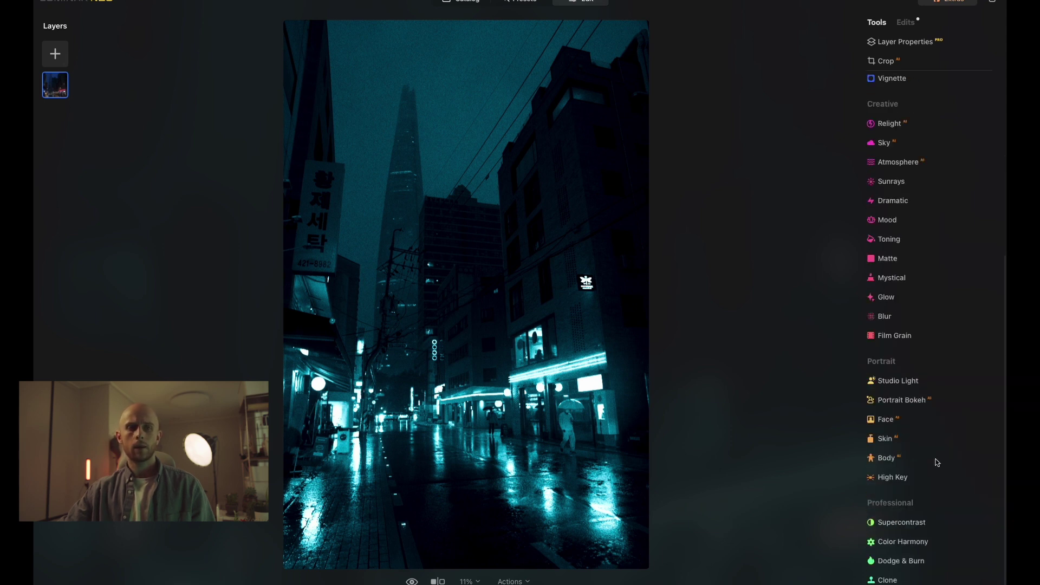
{"action": "left_click", "coordinate": [924, 544]}
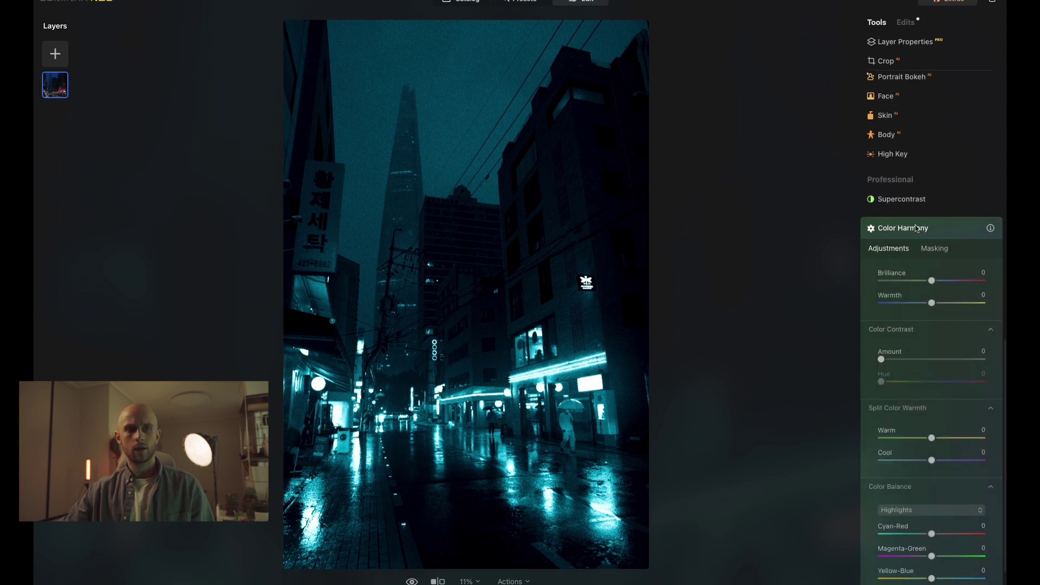